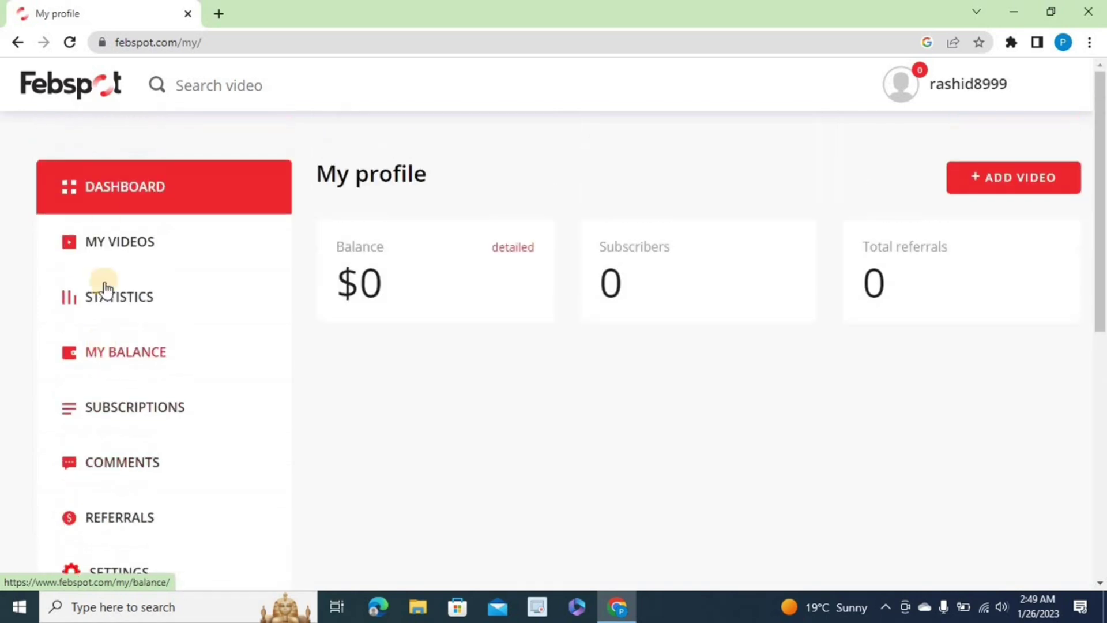
Check the My Videos page of the account and return to the dashboard
click(120, 241)
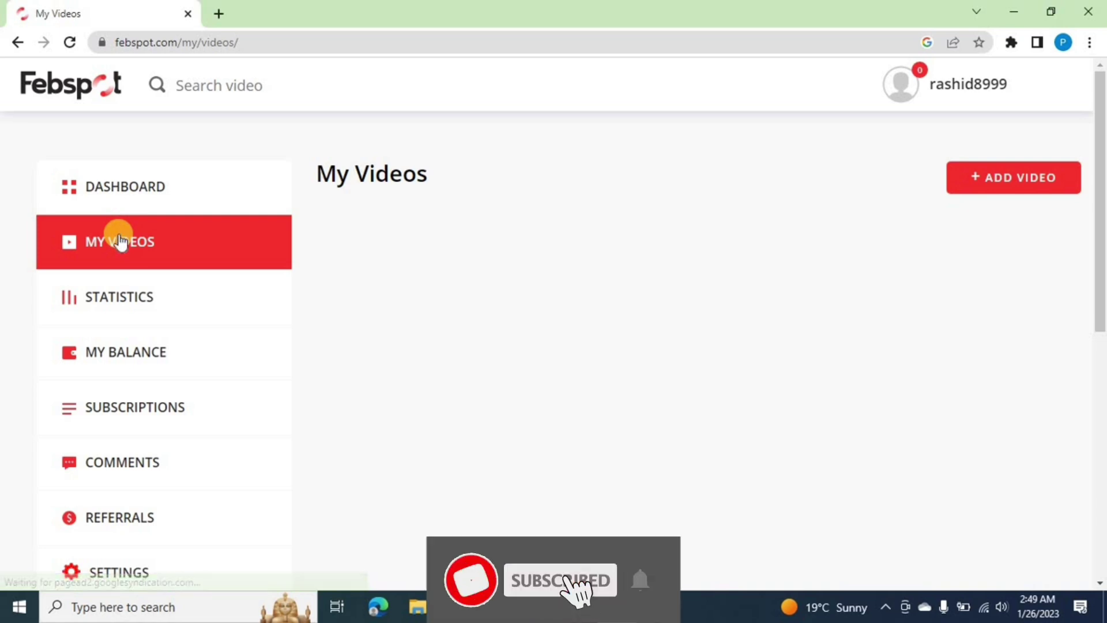
click(125, 193)
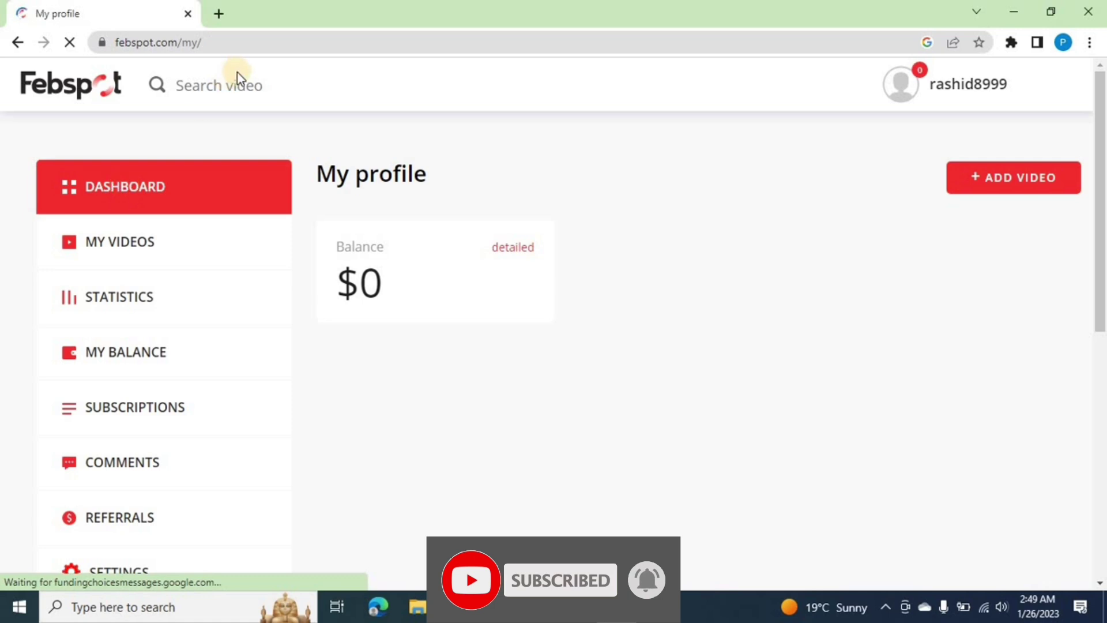
Search the site's videos for "online earning in pakistaan"
click(258, 81)
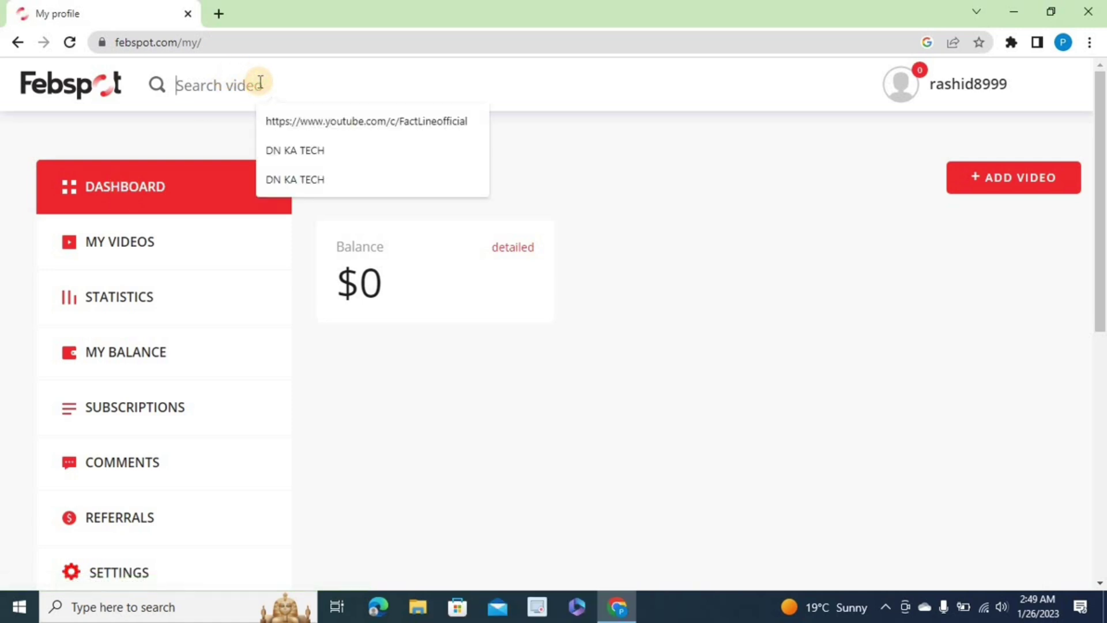
text(online )
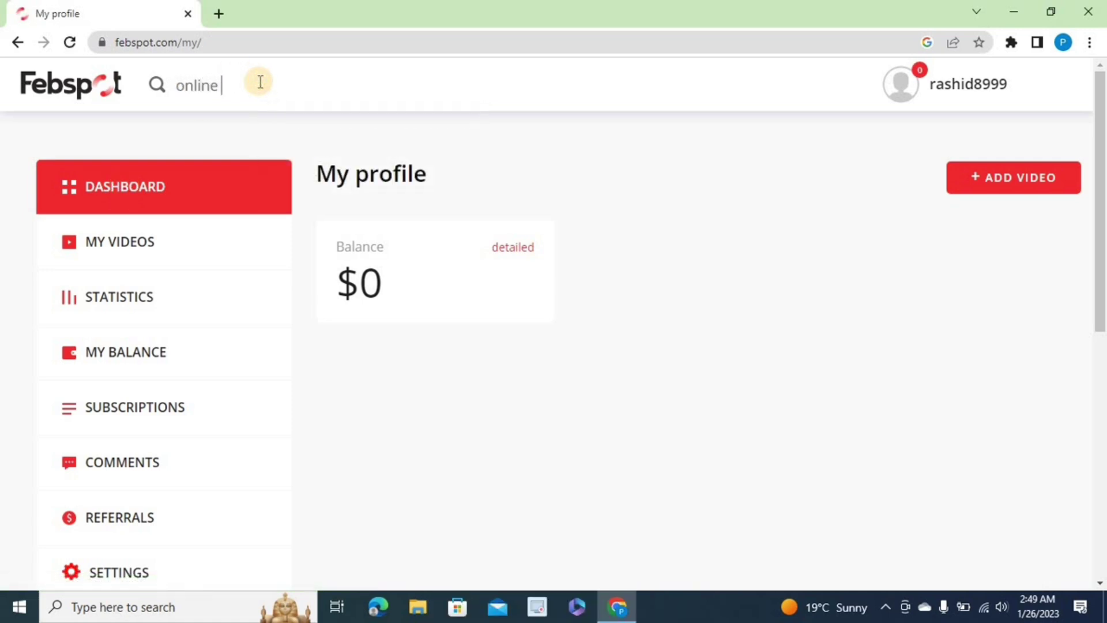
text(earning in pa)
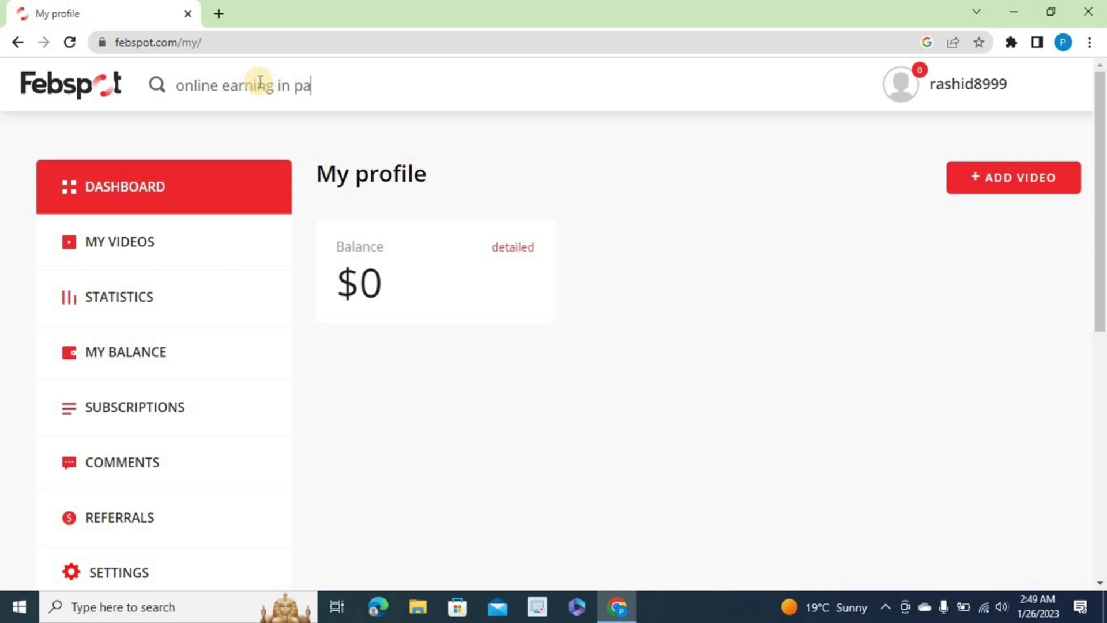
text(kistaan)
key(Return)
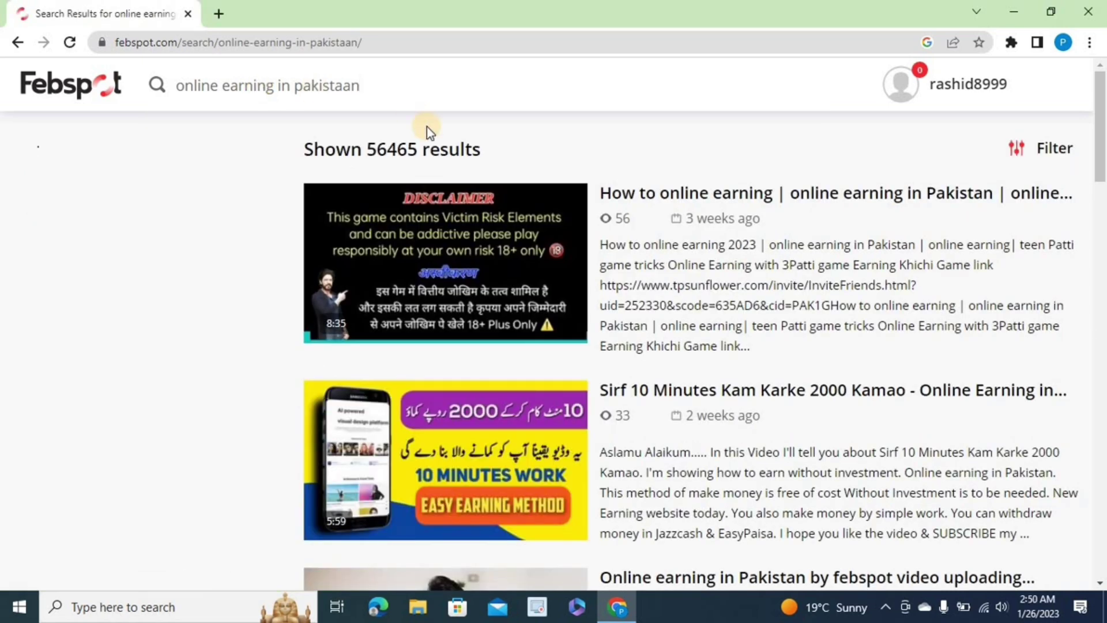
Examine the titles, thumbnails, view counts and upload dates of the video search results
scroll(427, 126, down, 5)
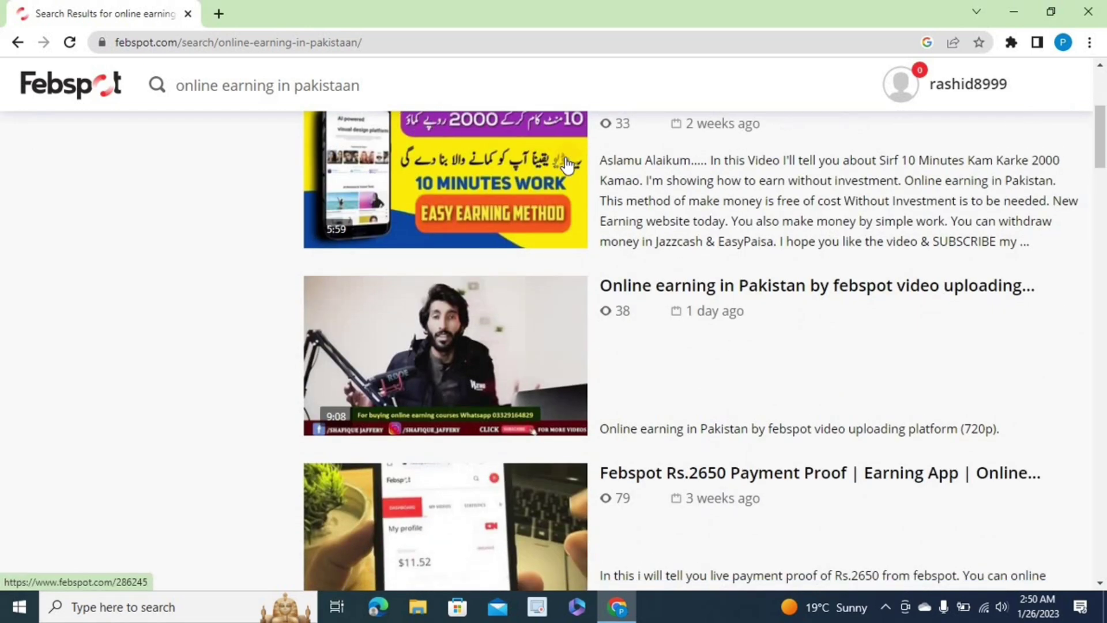
scroll(567, 164, down, 12)
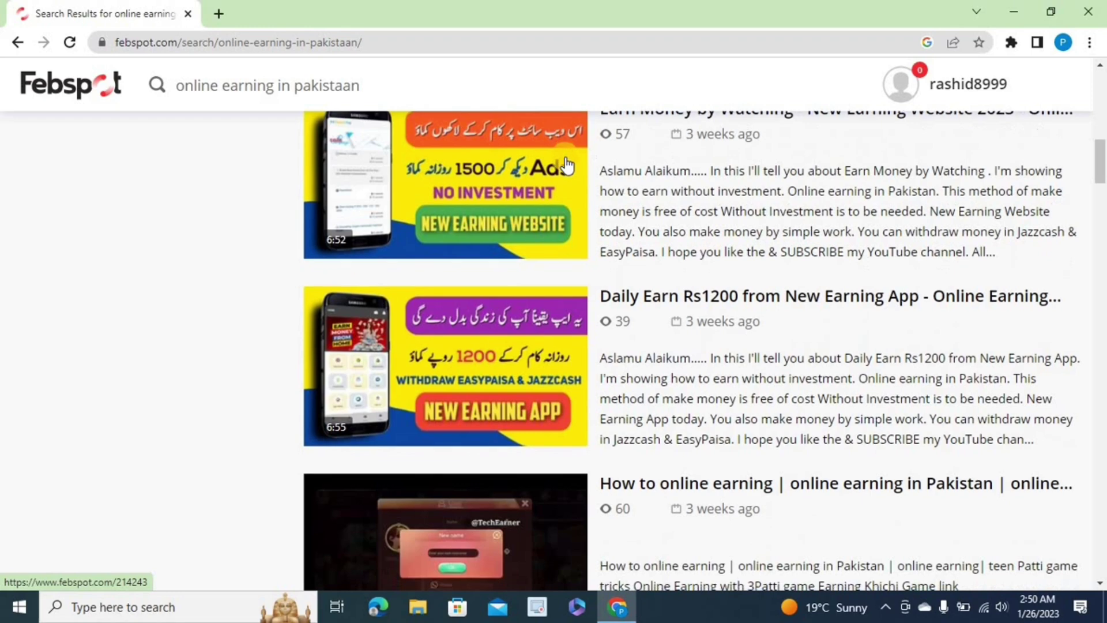
scroll(567, 164, down, 15)
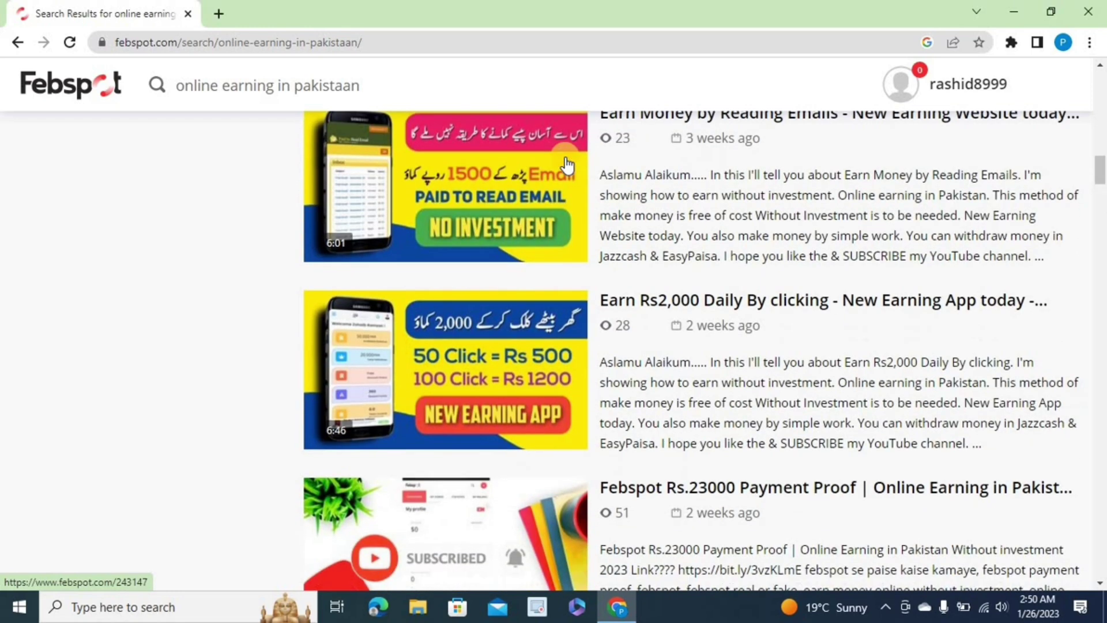
scroll(567, 164, down, 5)
scroll(567, 164, down, 7)
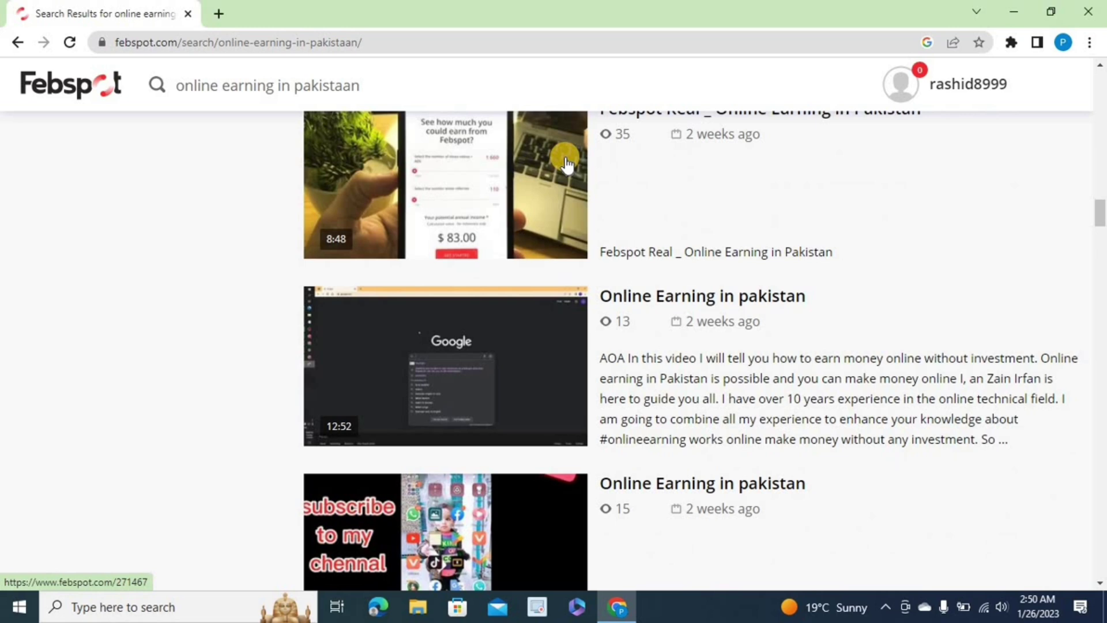
scroll(566, 165, down, 5)
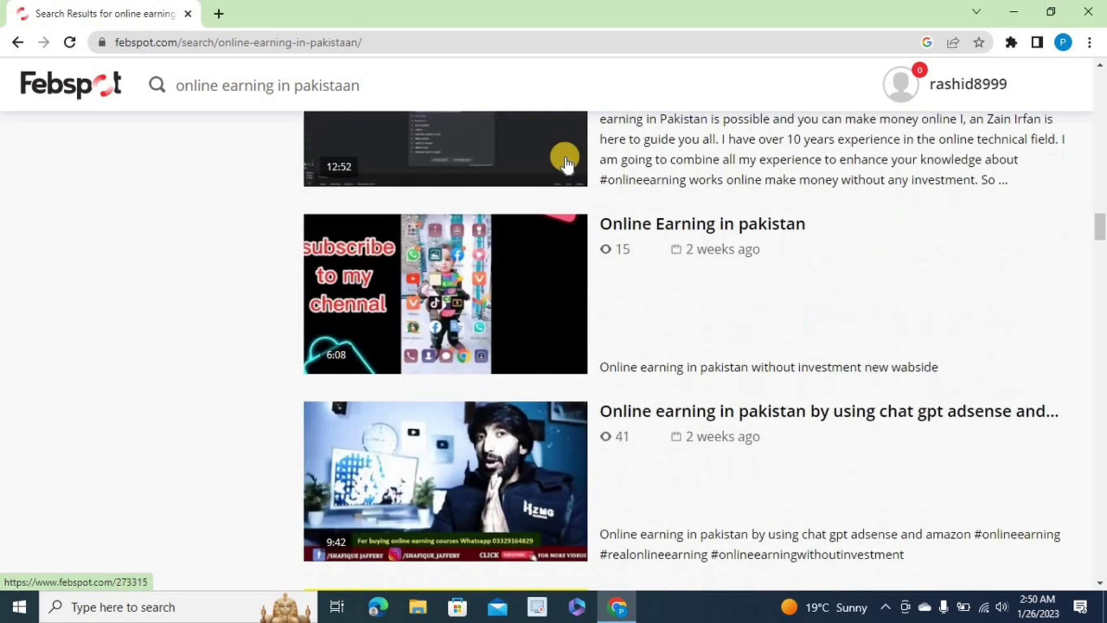
scroll(566, 164, down, 11)
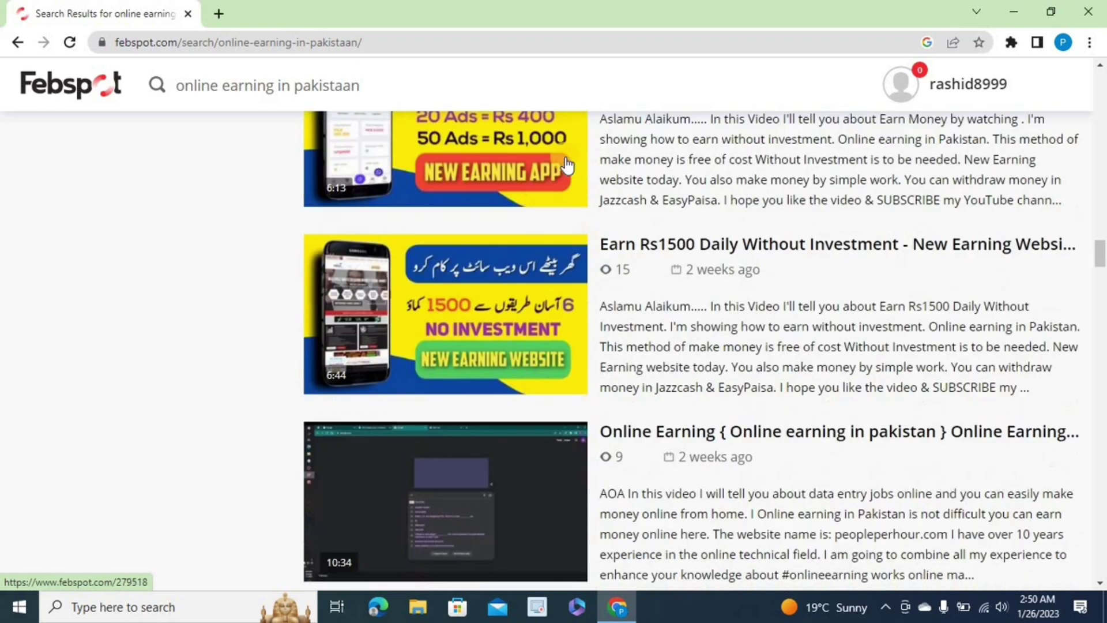
scroll(566, 165, down, 16)
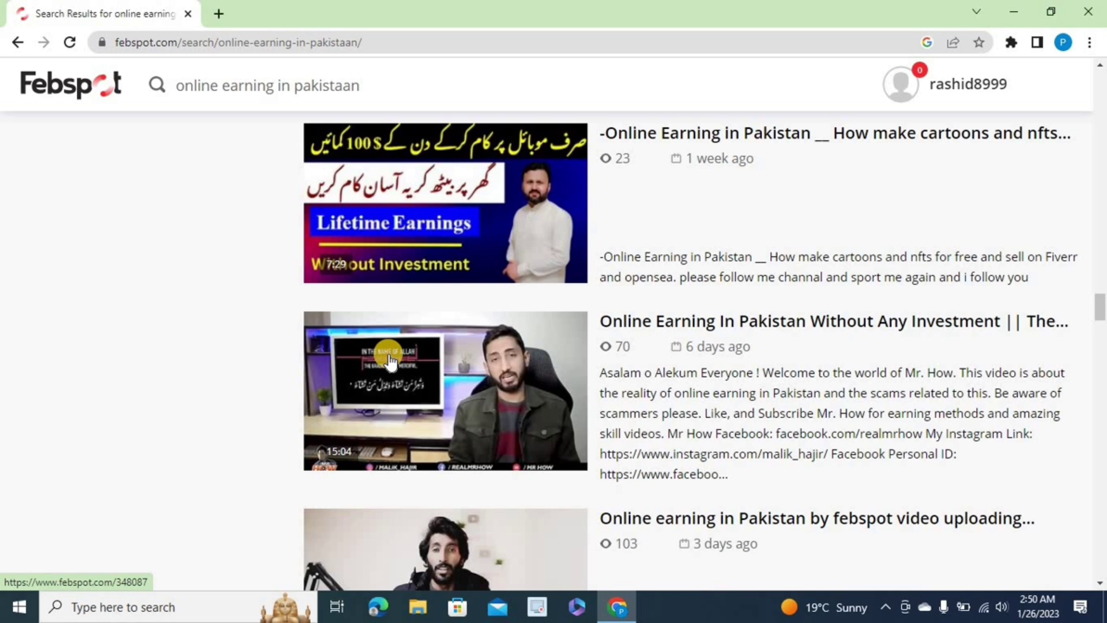
scroll(389, 360, down, 13)
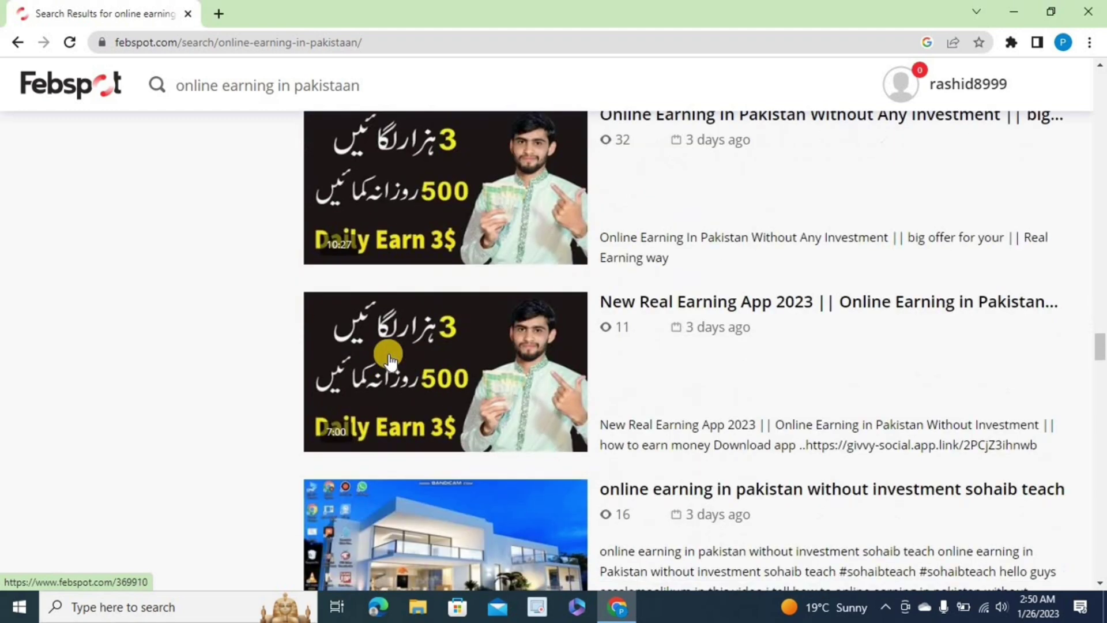
scroll(389, 360, down, 6)
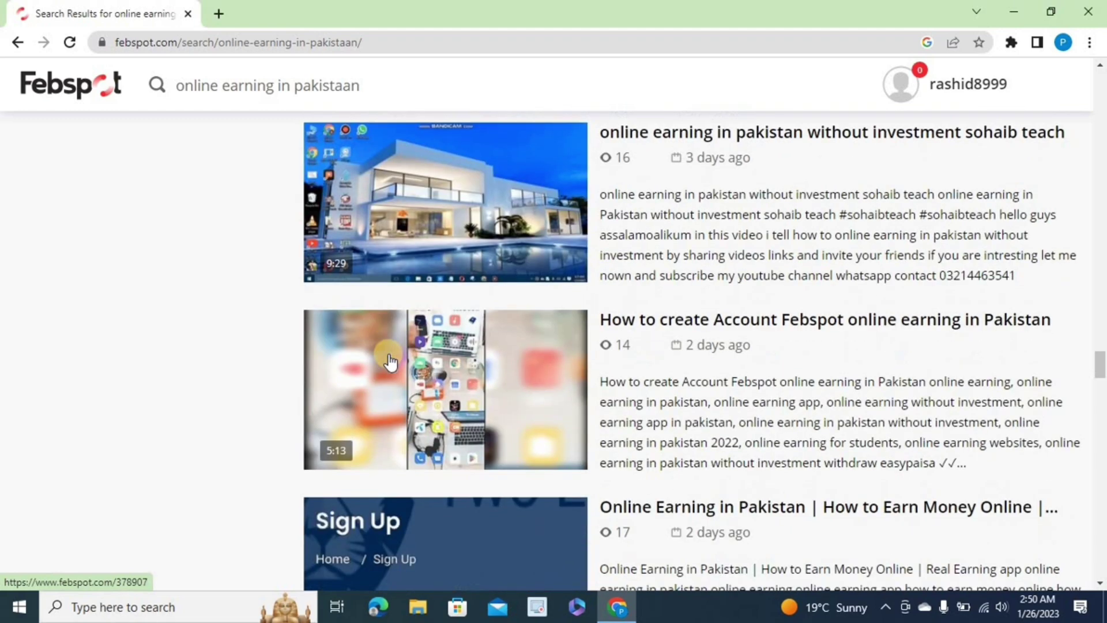
scroll(389, 361, down, 8)
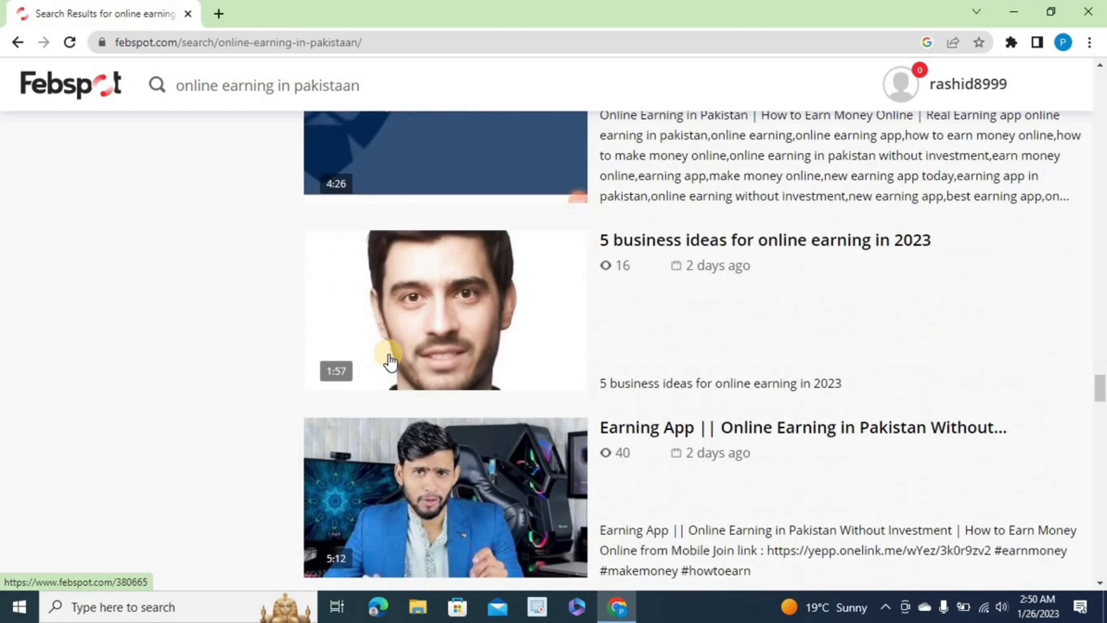
scroll(389, 360, down, 6)
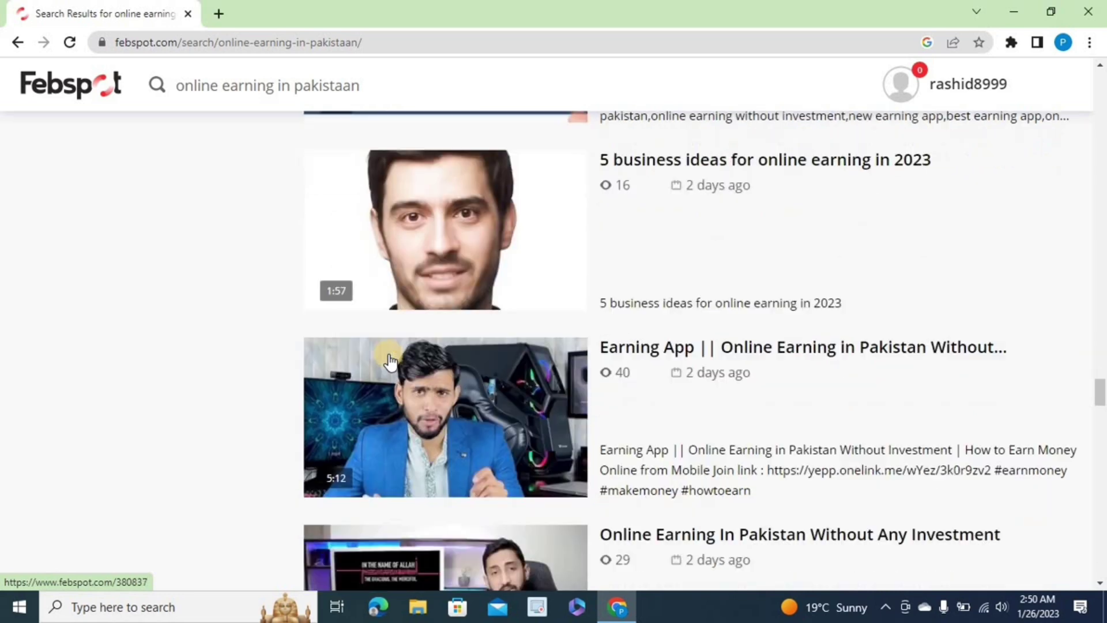
scroll(390, 360, down, 6)
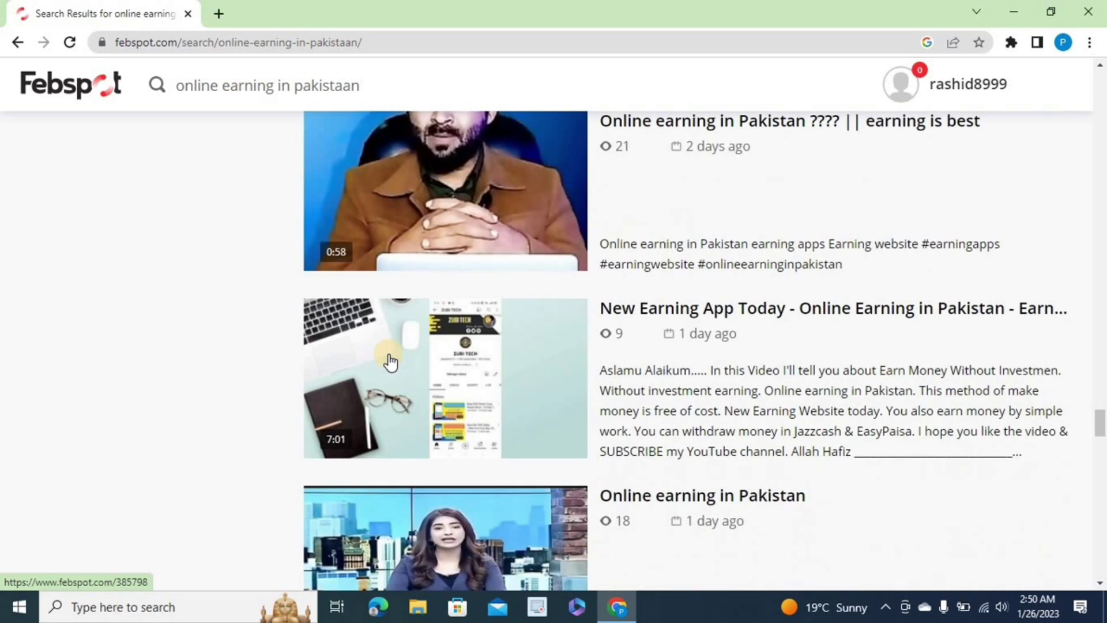
scroll(391, 360, up, 4)
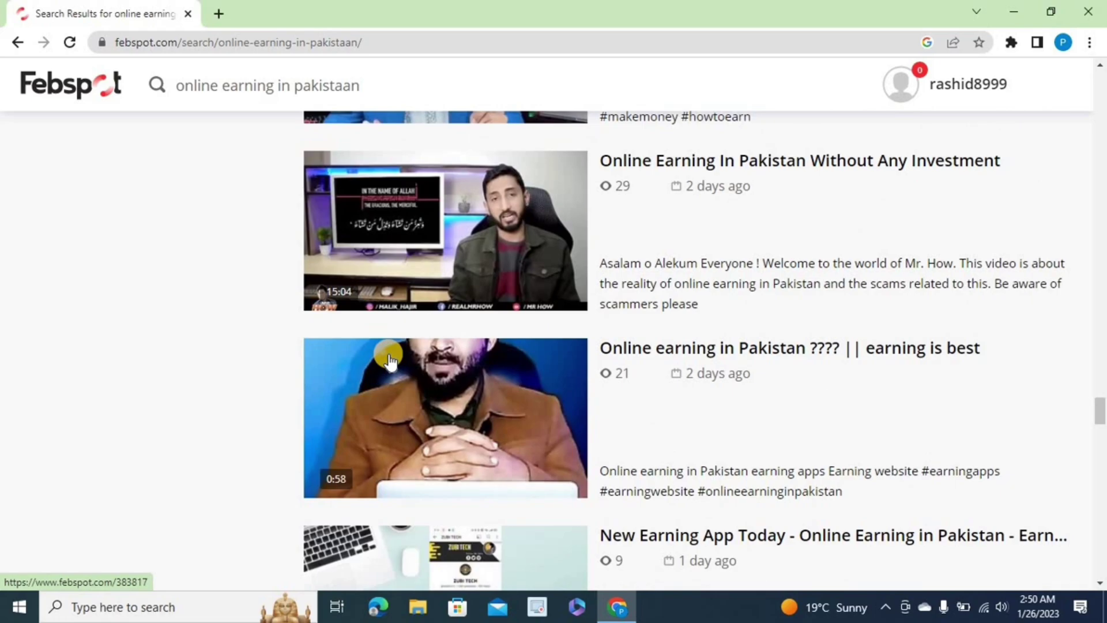
scroll(388, 358, up, 18)
scroll(388, 358, up, 20)
scroll(389, 360, up, 20)
scroll(389, 354, up, 15)
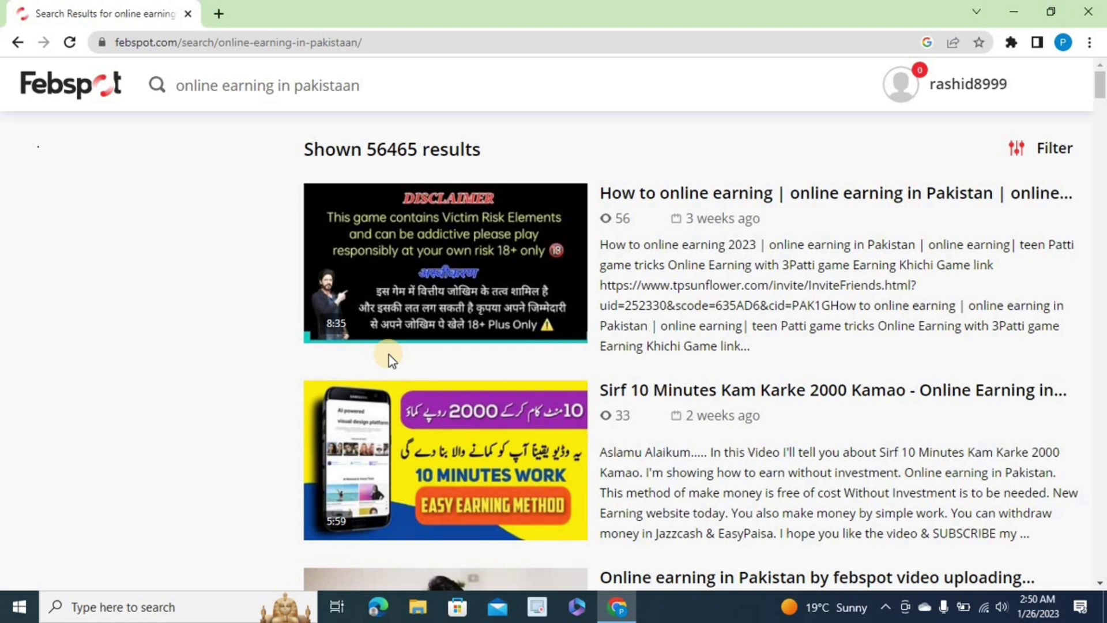
Go back to the profile dashboard and add a new video, uploading km_20230125-2_1080p from the Desktop
click(12, 42)
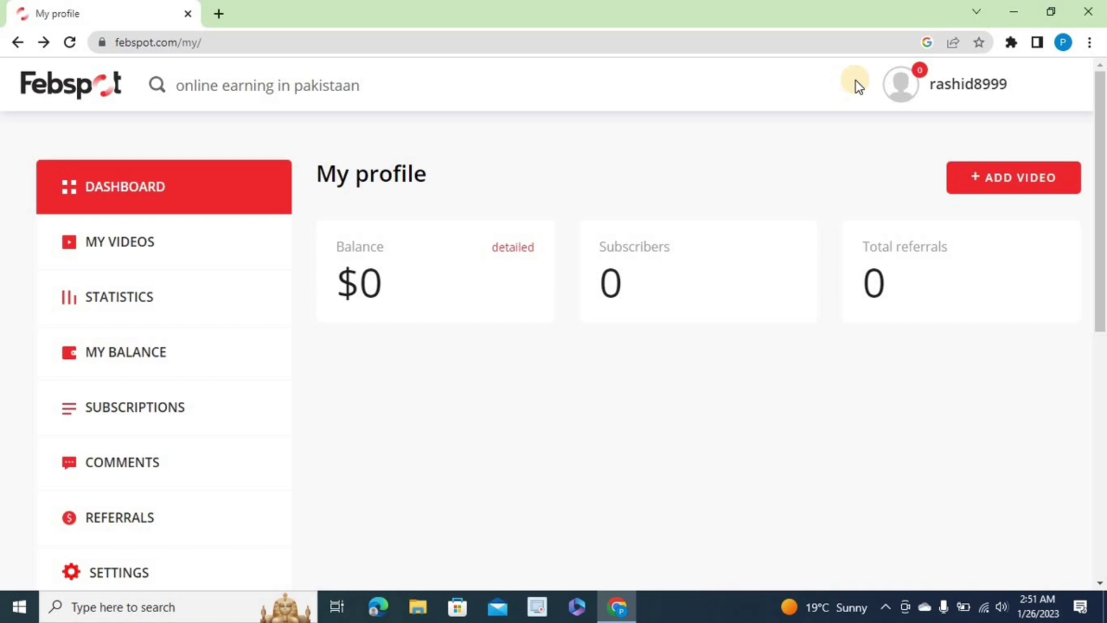
click(979, 180)
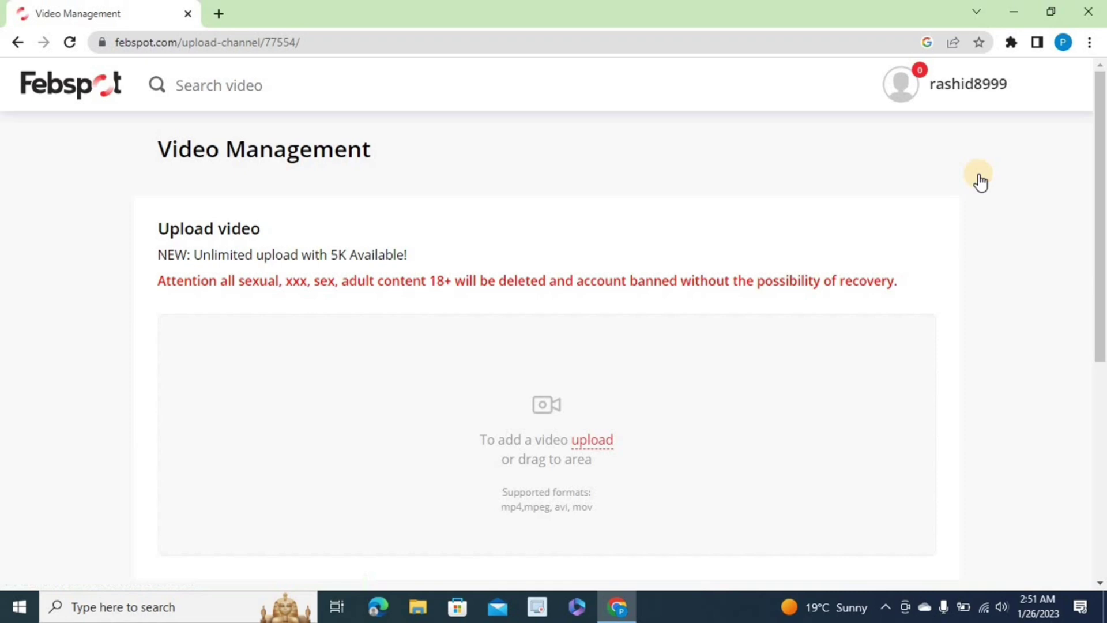
scroll(979, 180, down, 2)
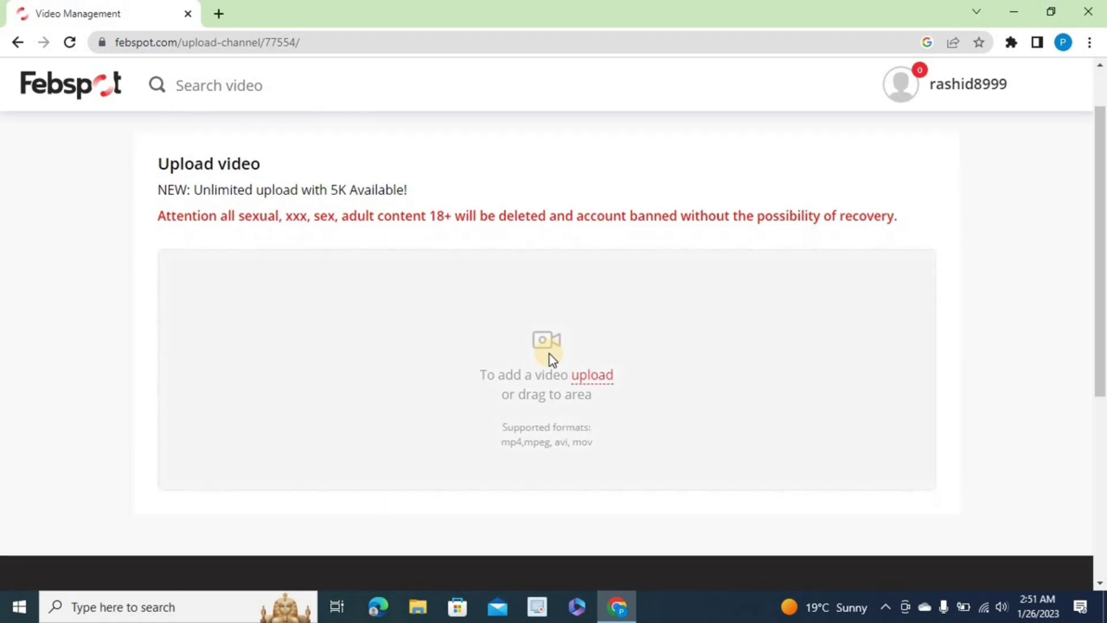
click(586, 376)
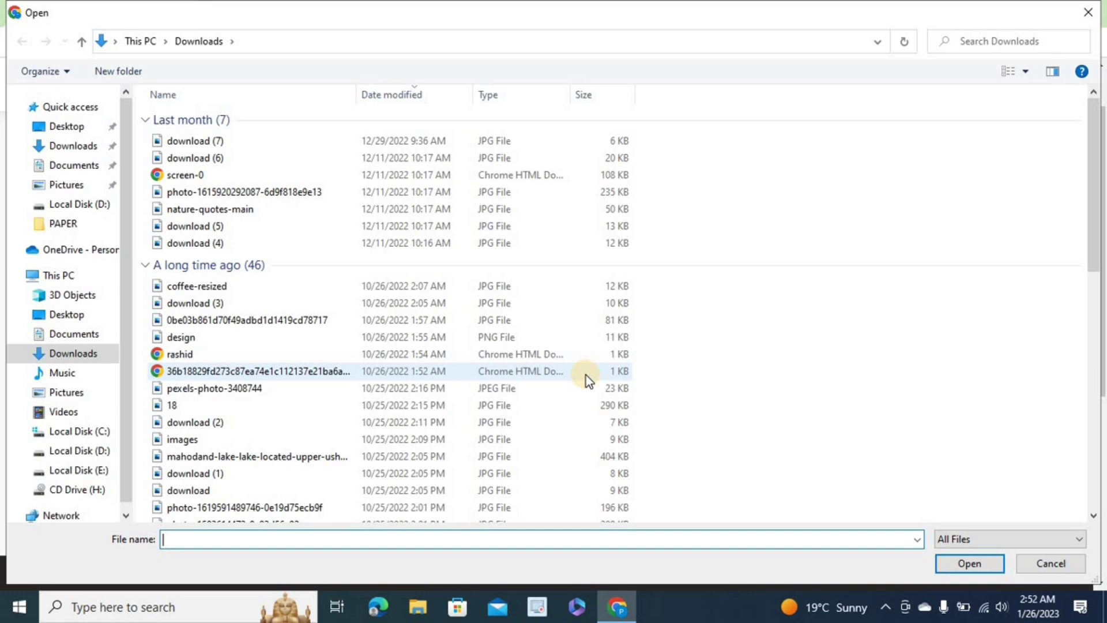
click(59, 125)
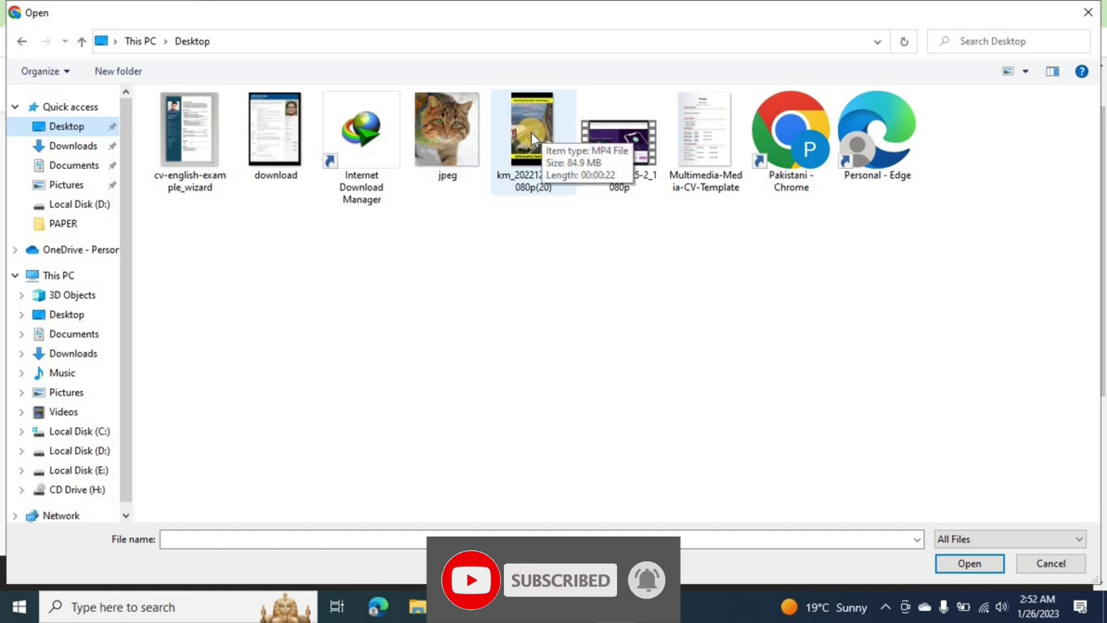
click(605, 126)
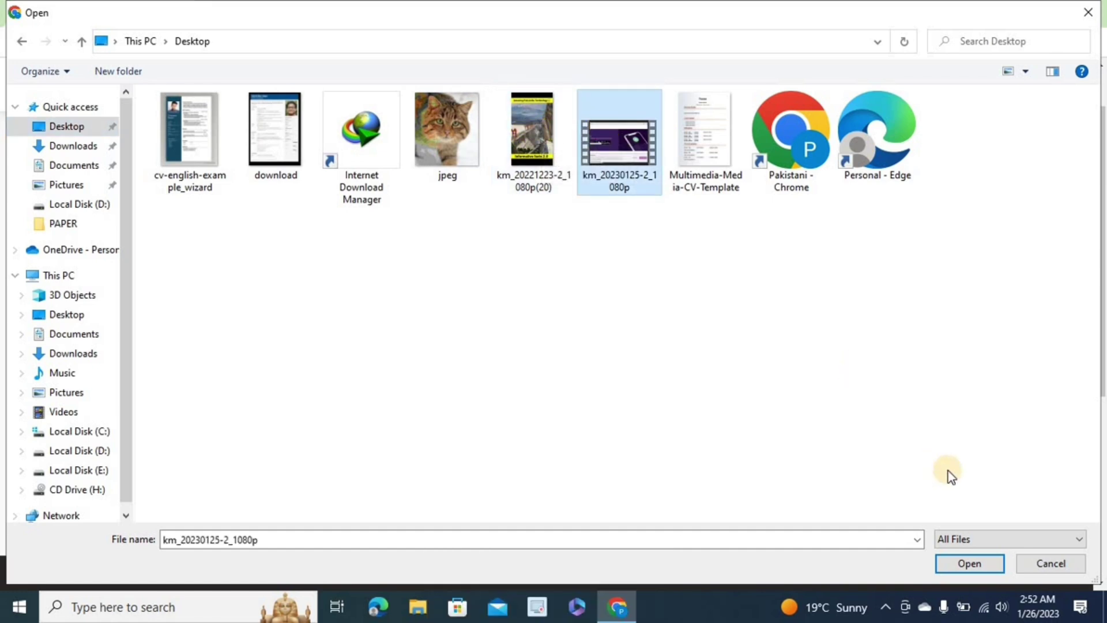
click(963, 564)
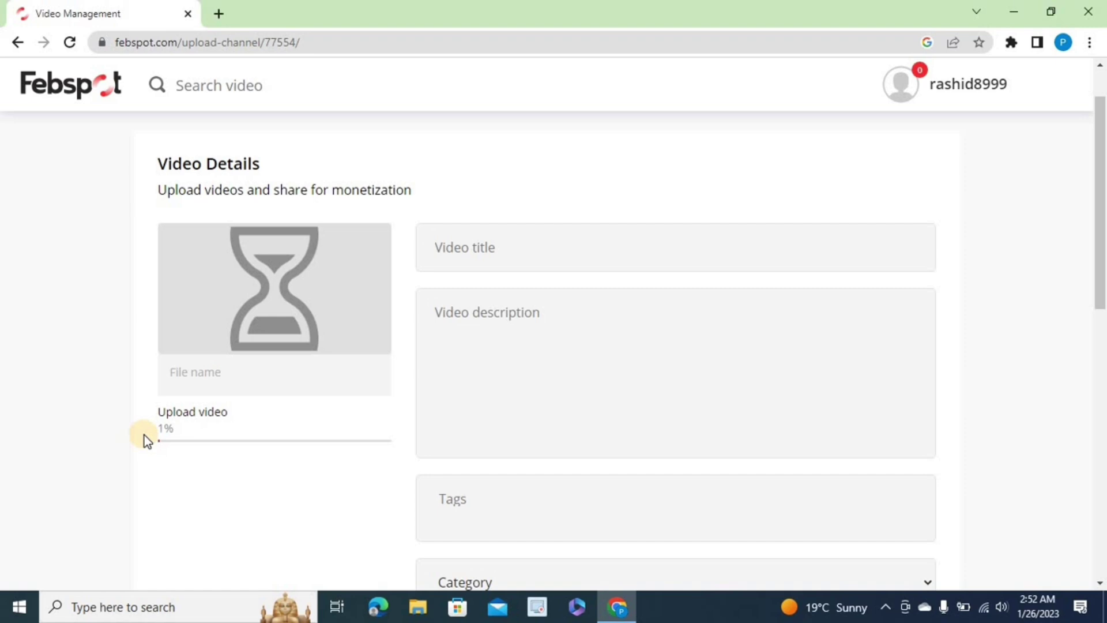
Enter the video title "online earning in pakistan | online earning 2023"
click(479, 252)
text(online earni)
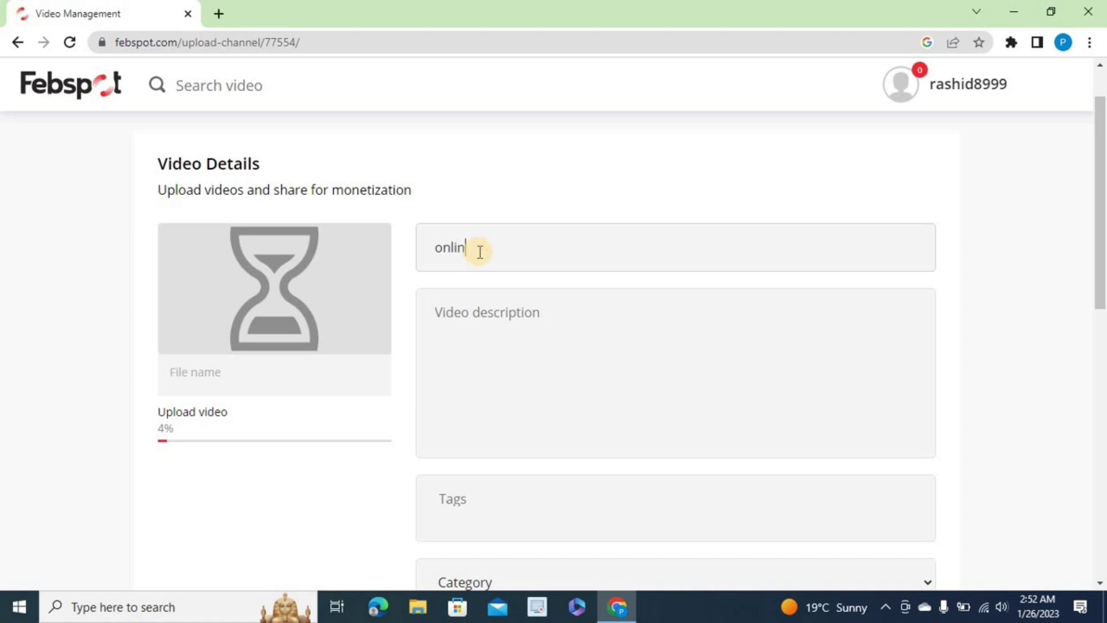
text(ng in pakistan)
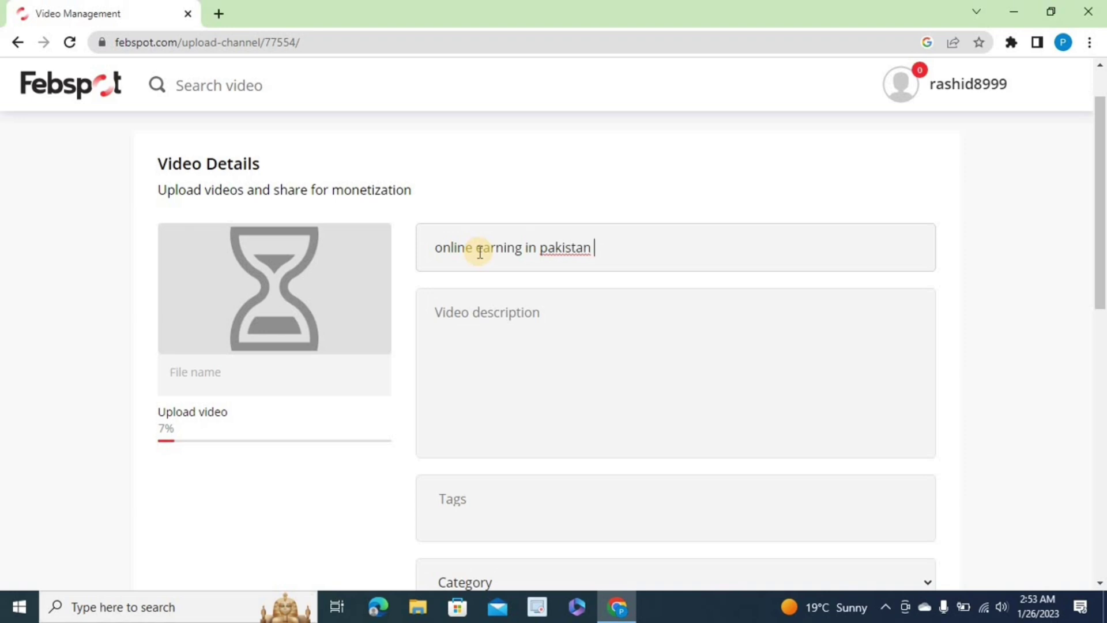
text(|)
text(online earning )
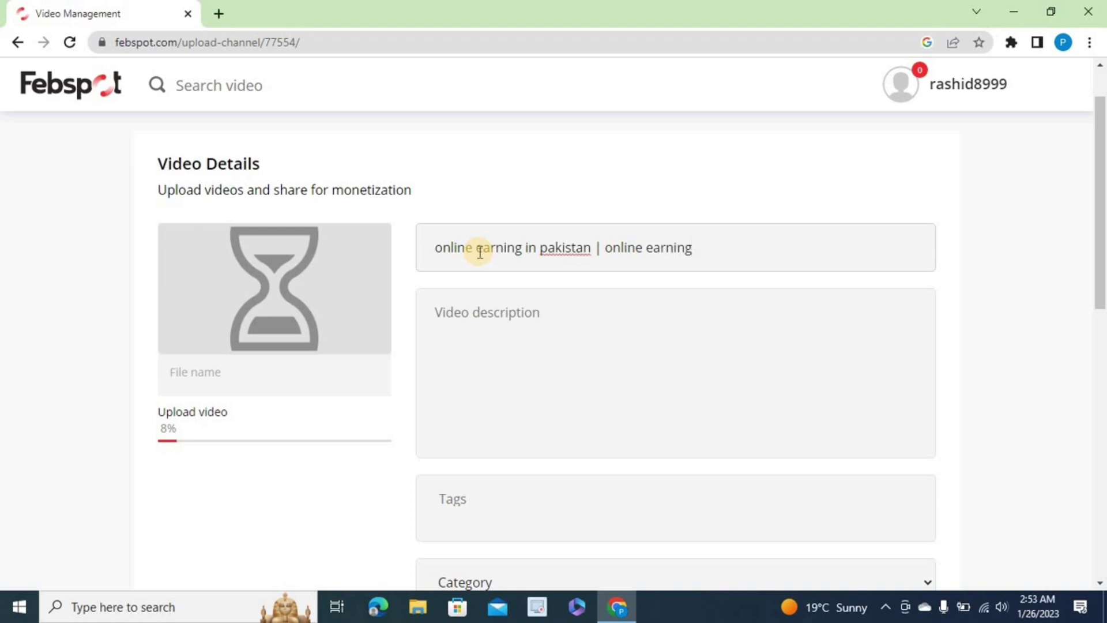
text(2023)
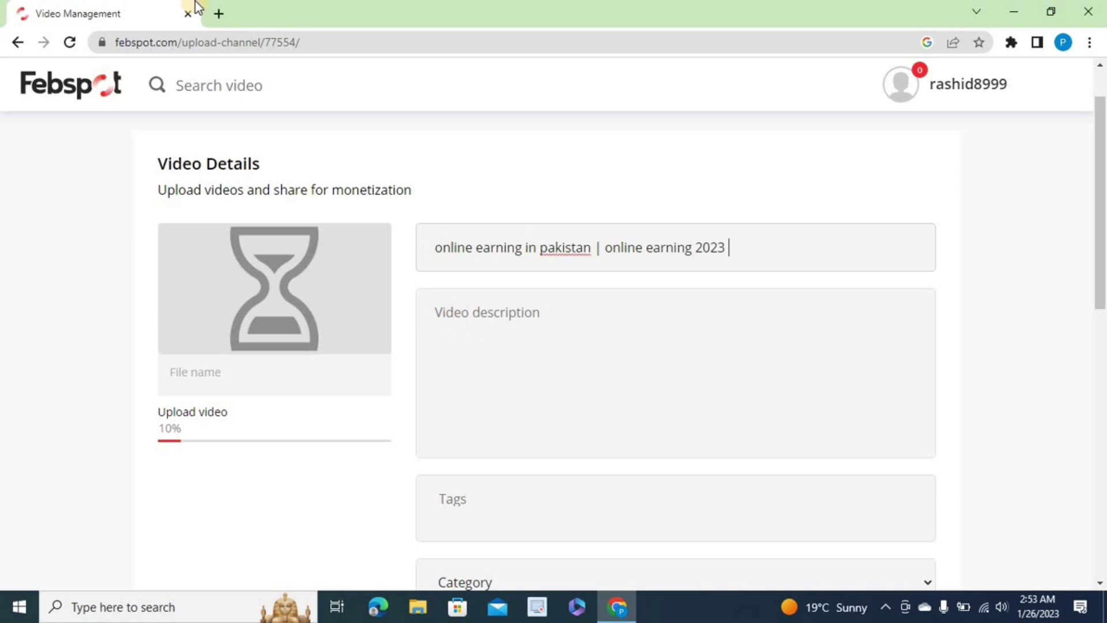
Search Google for "chat gpt" in a new browser tab and launch ChatGPT from OpenAI's blog page
click(219, 12)
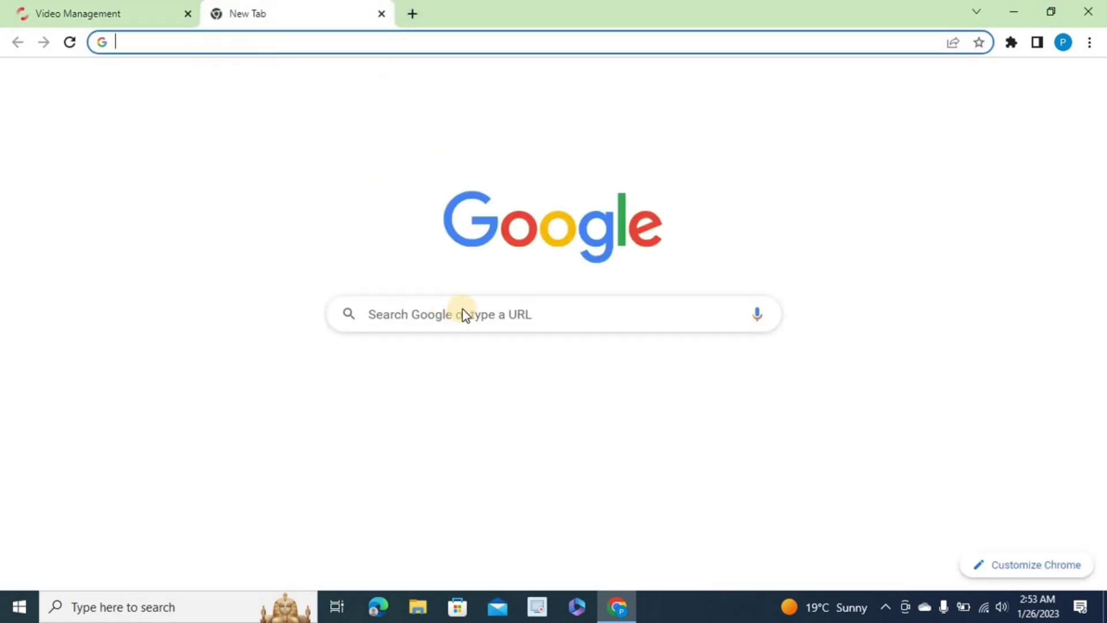
click(465, 315)
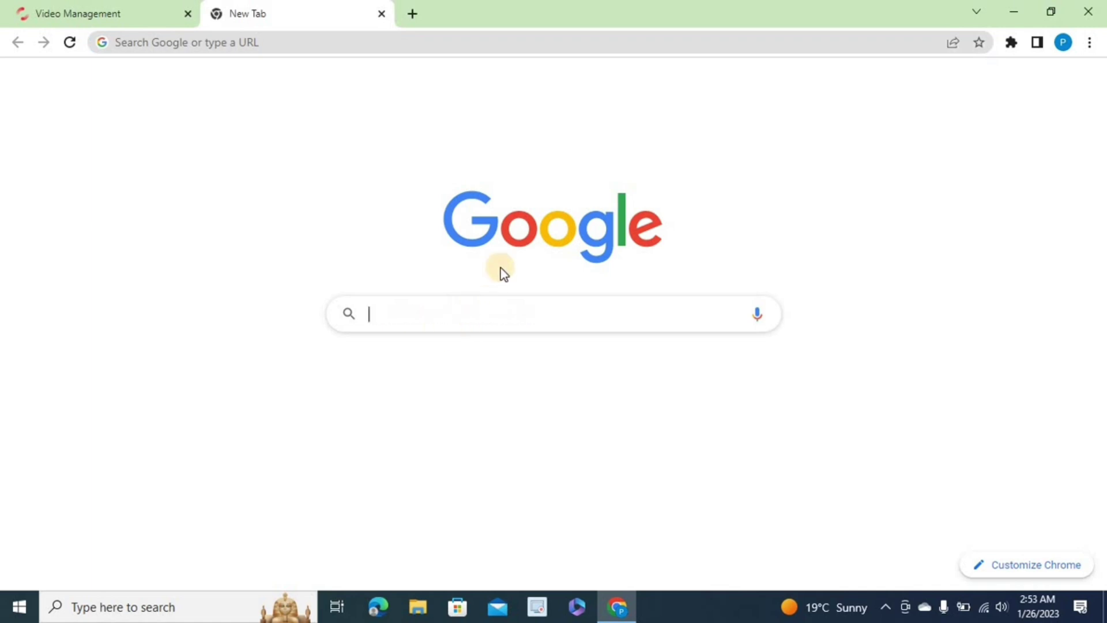
text(c)
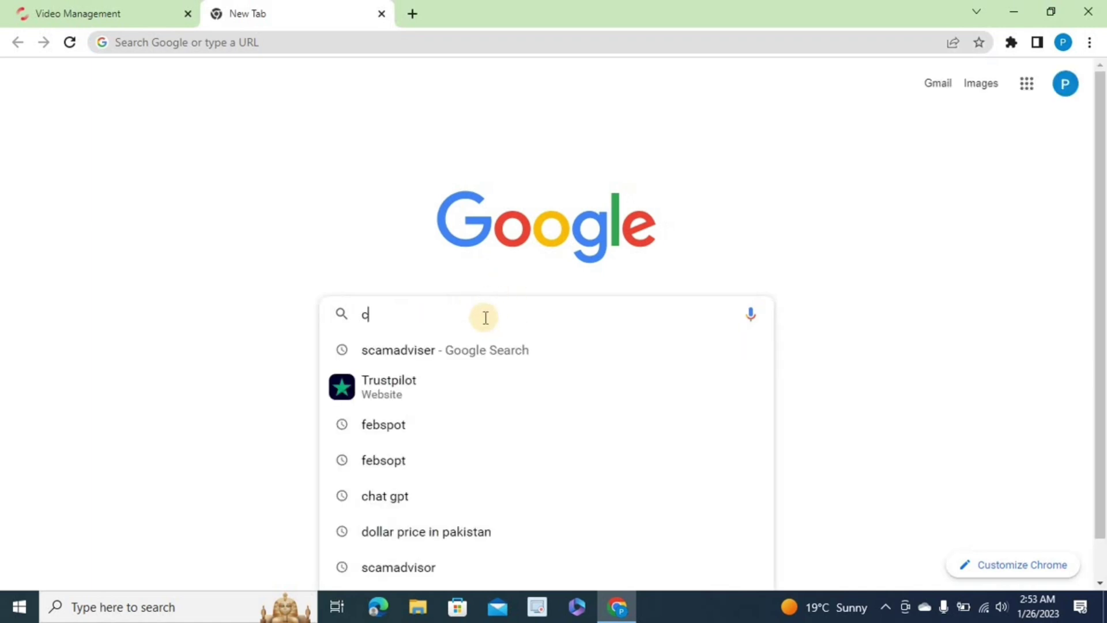
text(hat gpt)
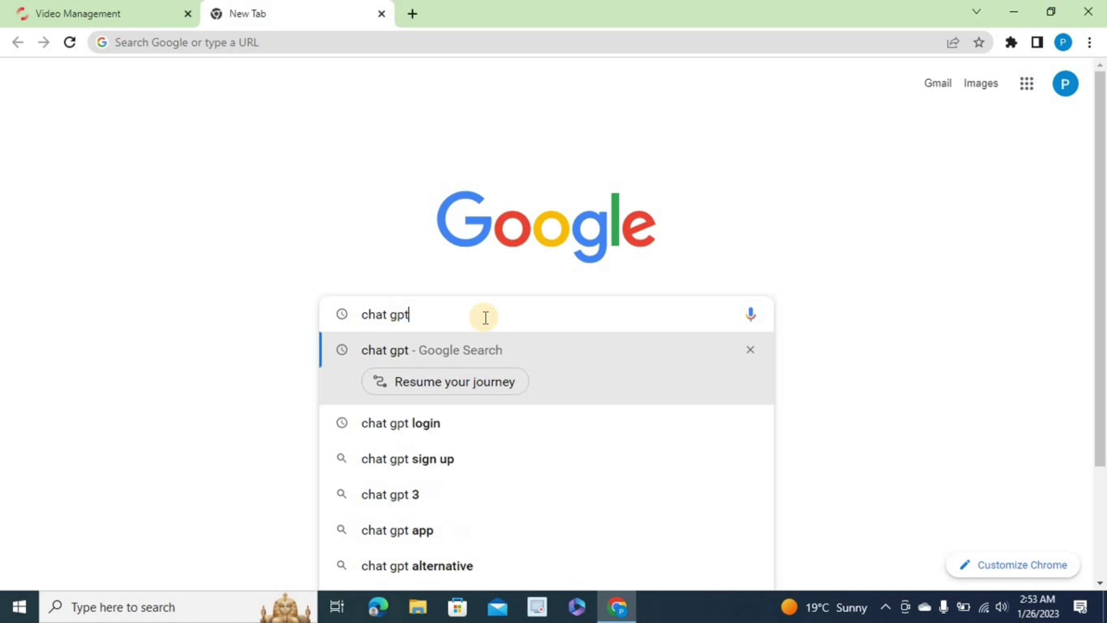
key(Return)
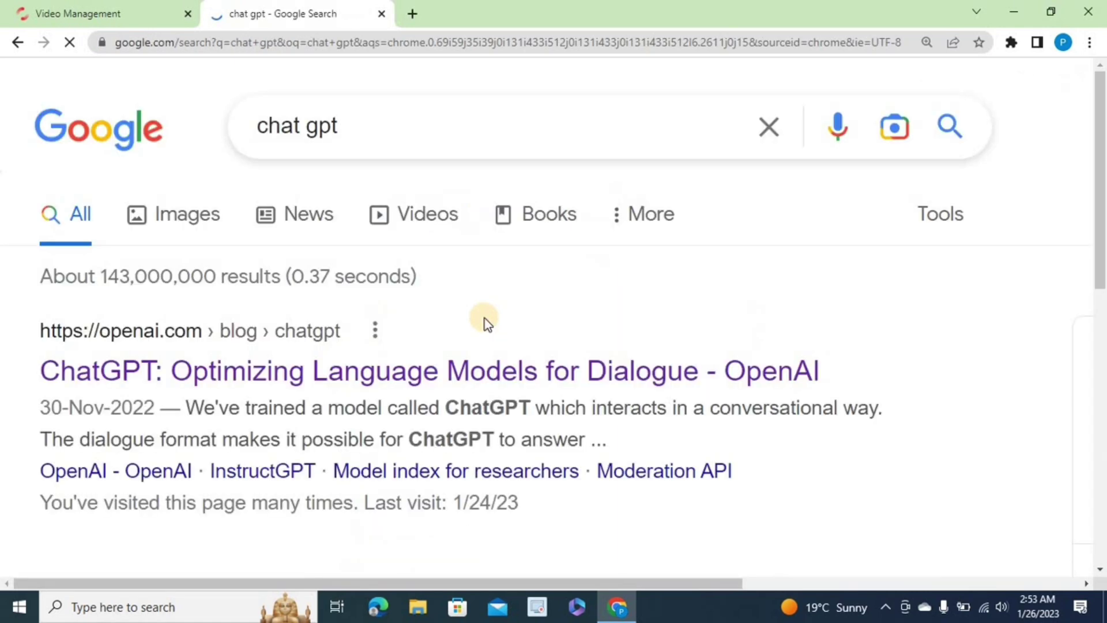
click(351, 380)
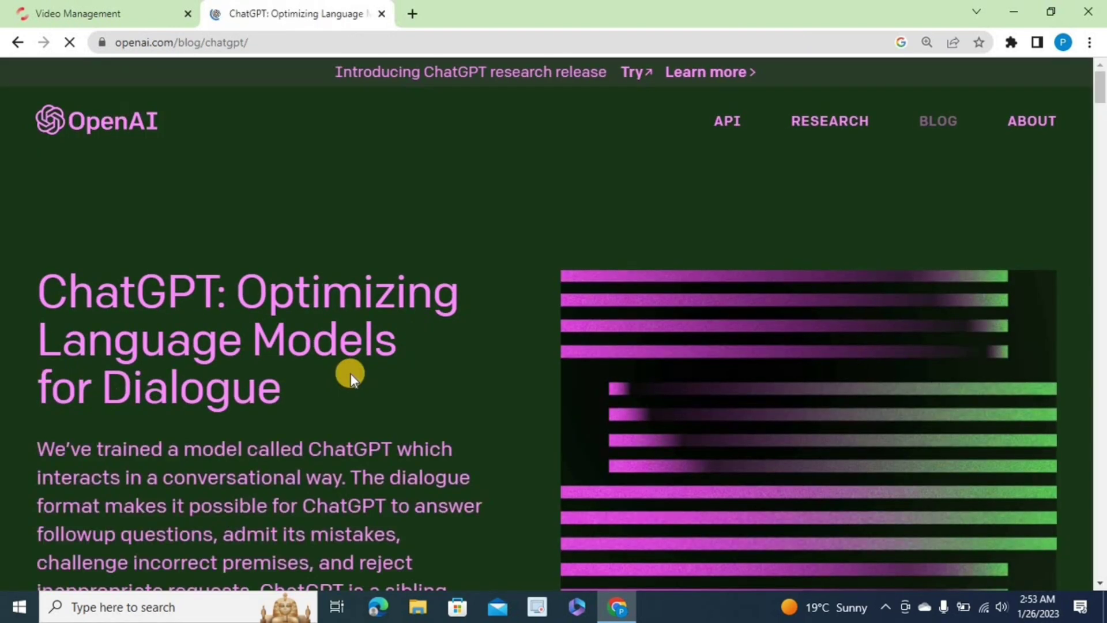
scroll(351, 372, down, 8)
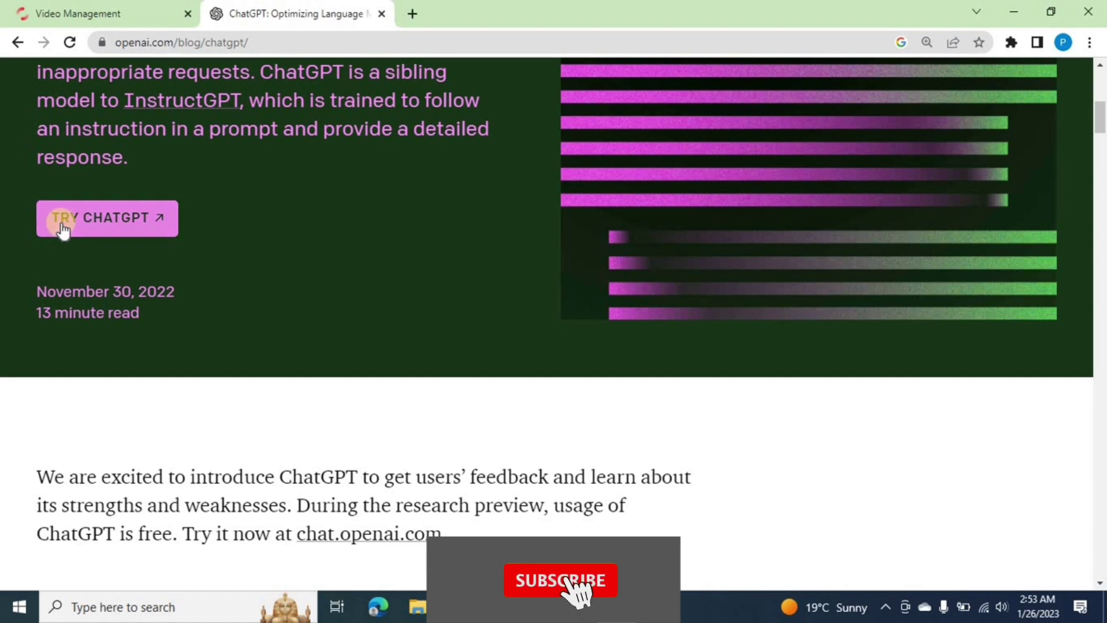
click(61, 223)
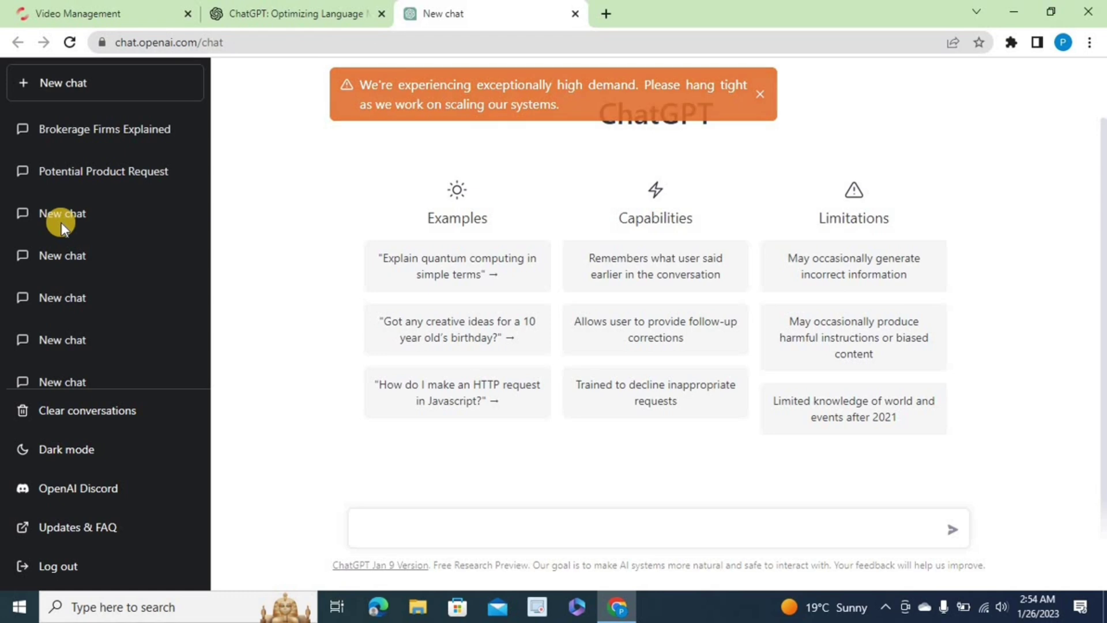
Ask ChatGPT for an "online earning description for youtube"
click(92, 14)
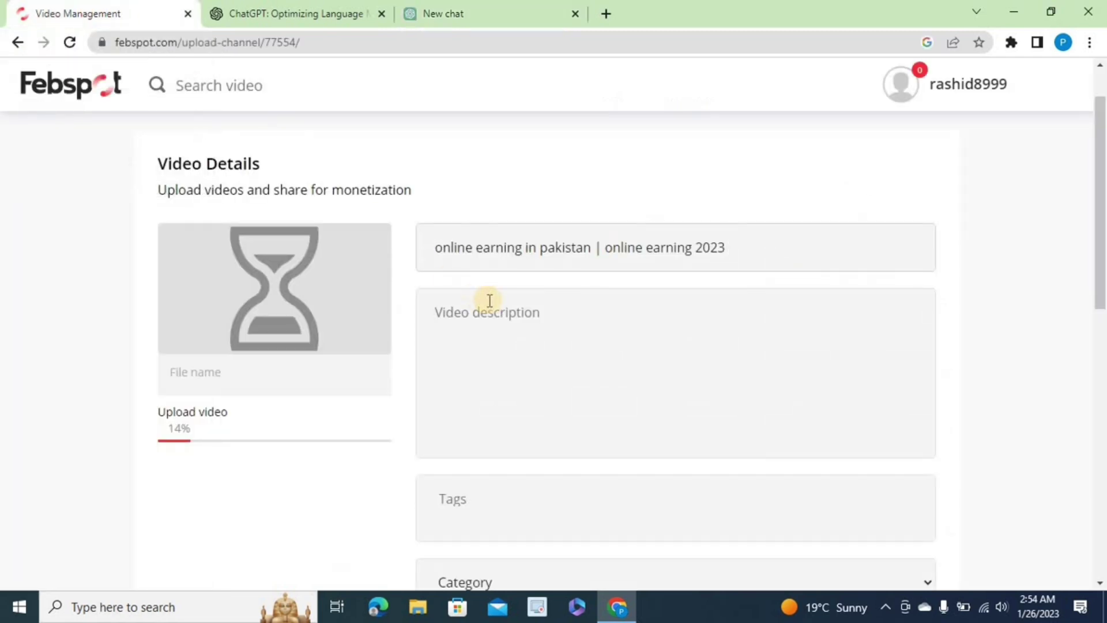
click(454, 7)
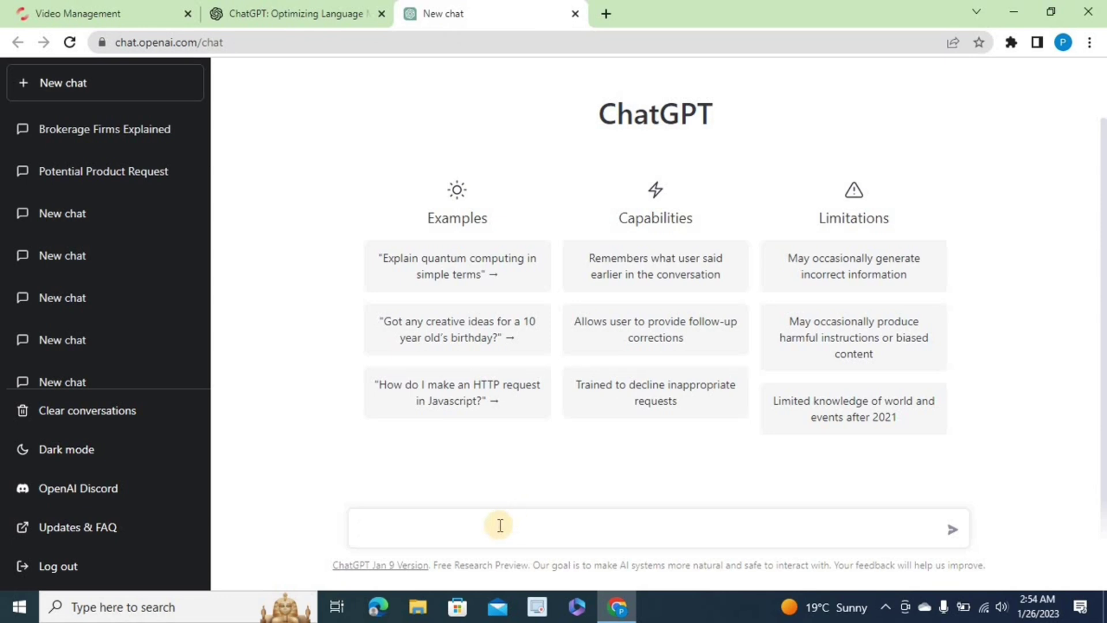
text(online earning desc)
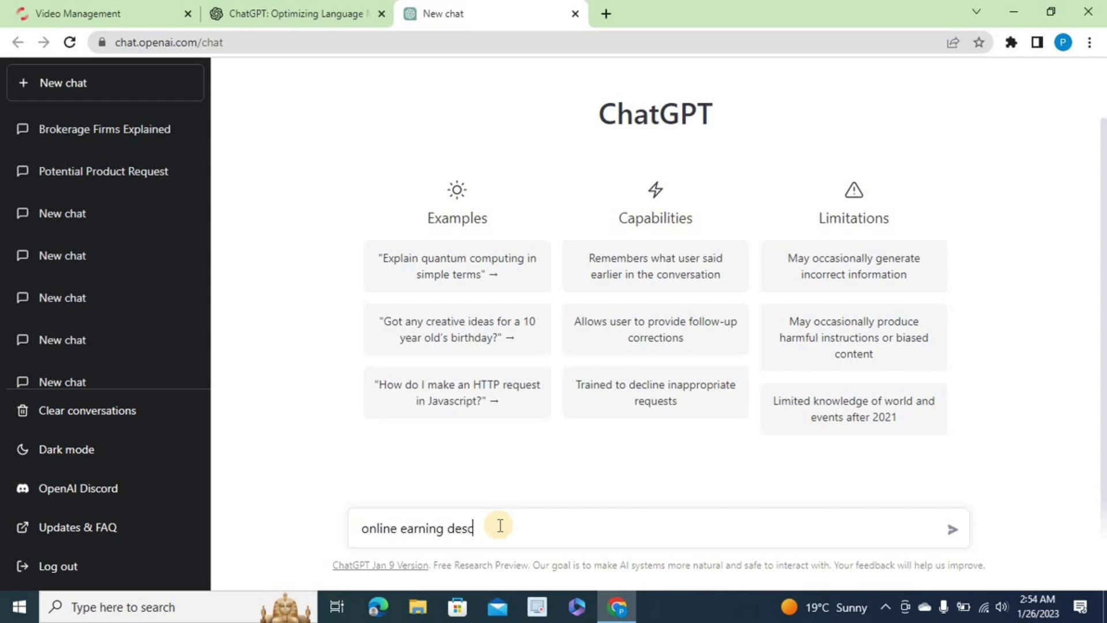
text(ription for youtube)
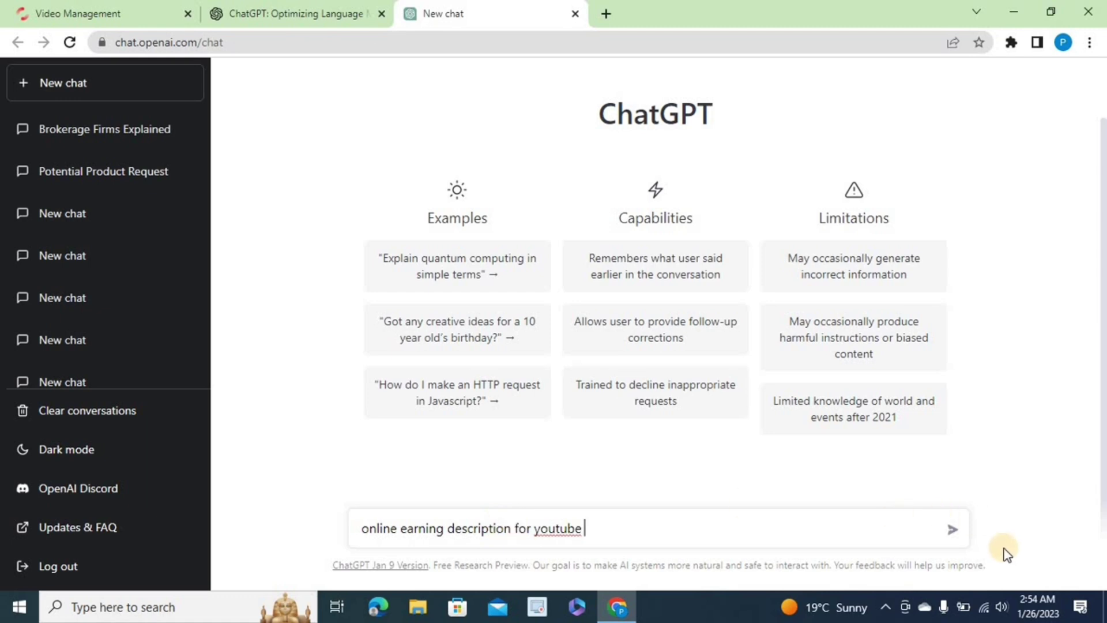
click(955, 532)
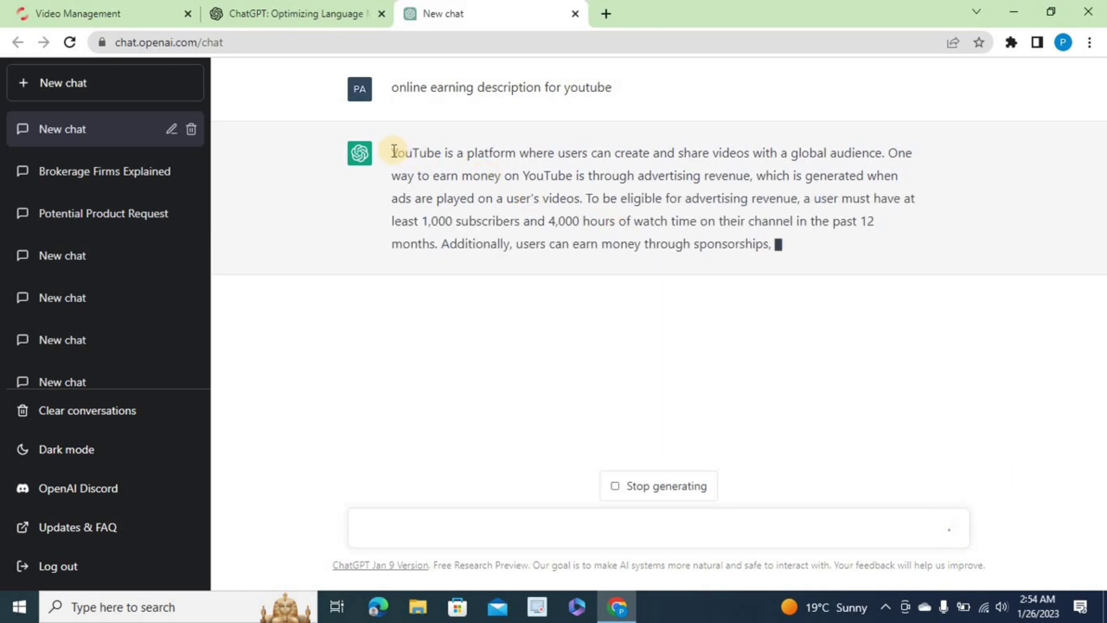
Copy the first two sentences of ChatGPT's answer, through "a user's videos", into the video description on Febspot
drag(296, 148, 435, 109)
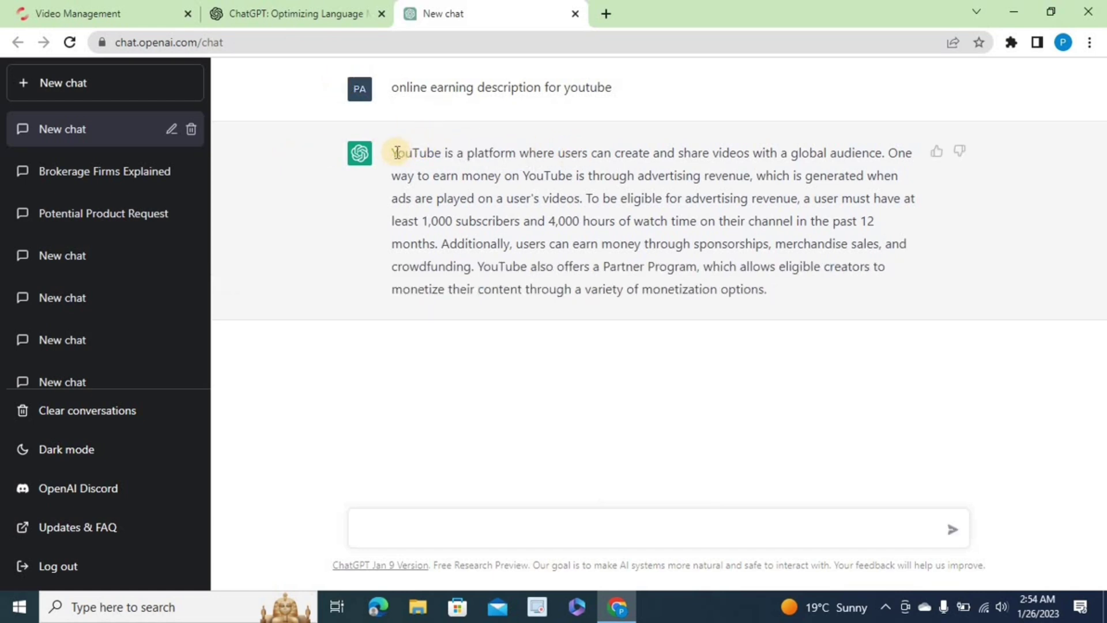
drag(394, 149, 581, 199)
right_click(556, 195)
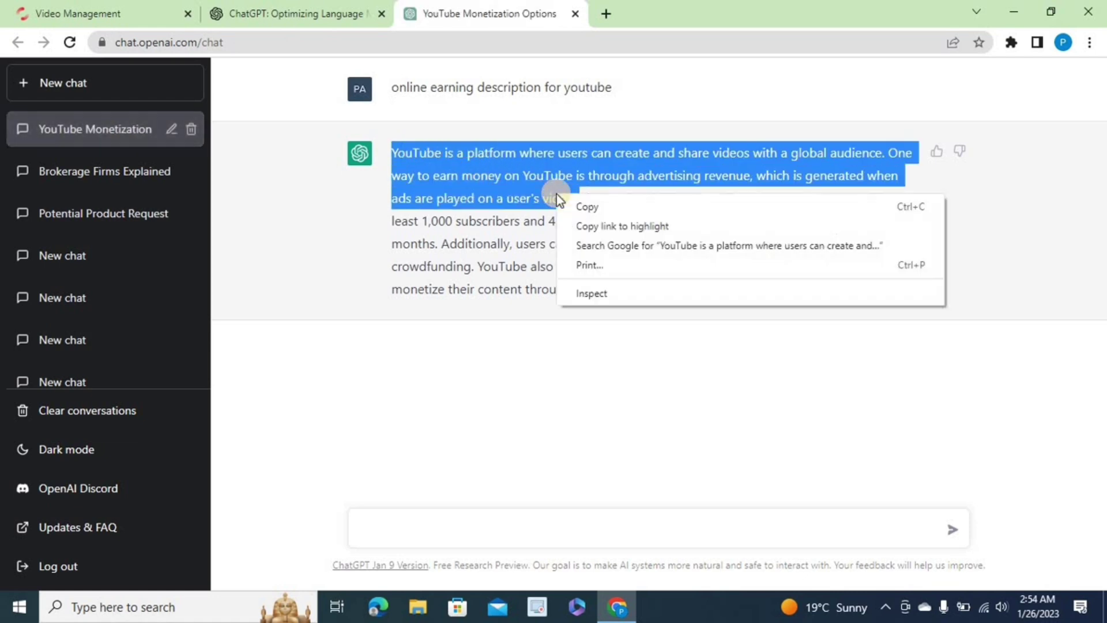
click(586, 205)
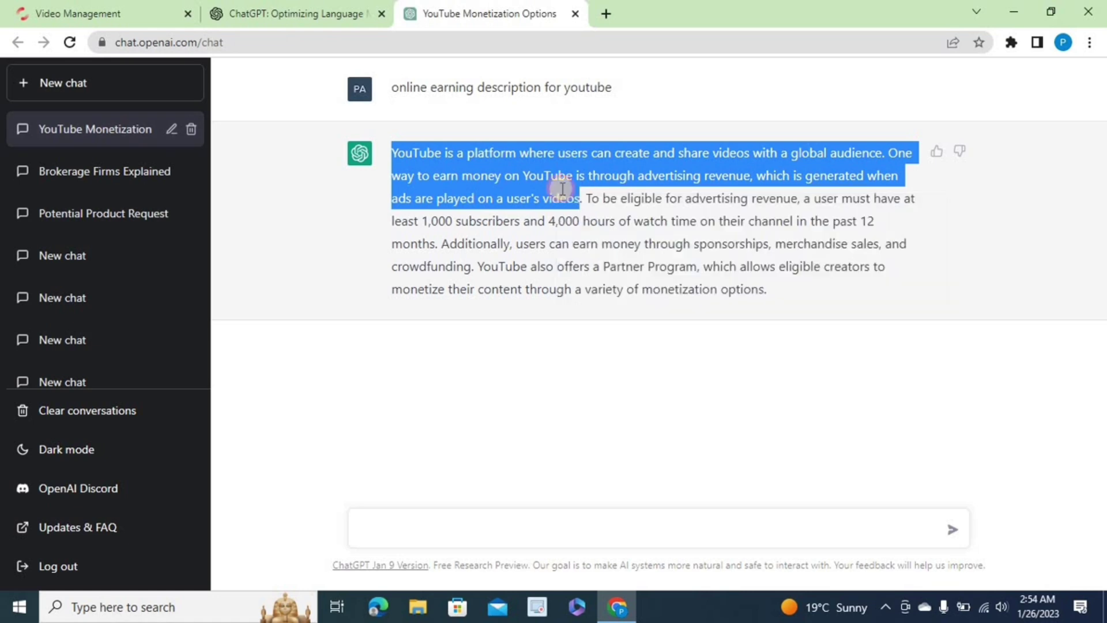
click(32, 5)
click(473, 298)
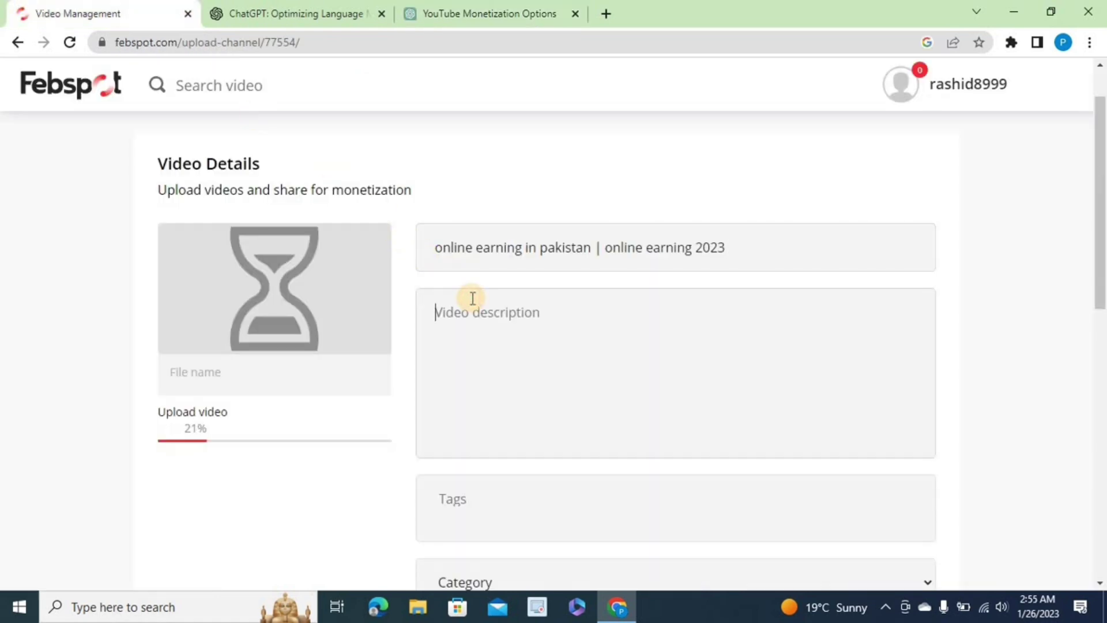
right_click(472, 298)
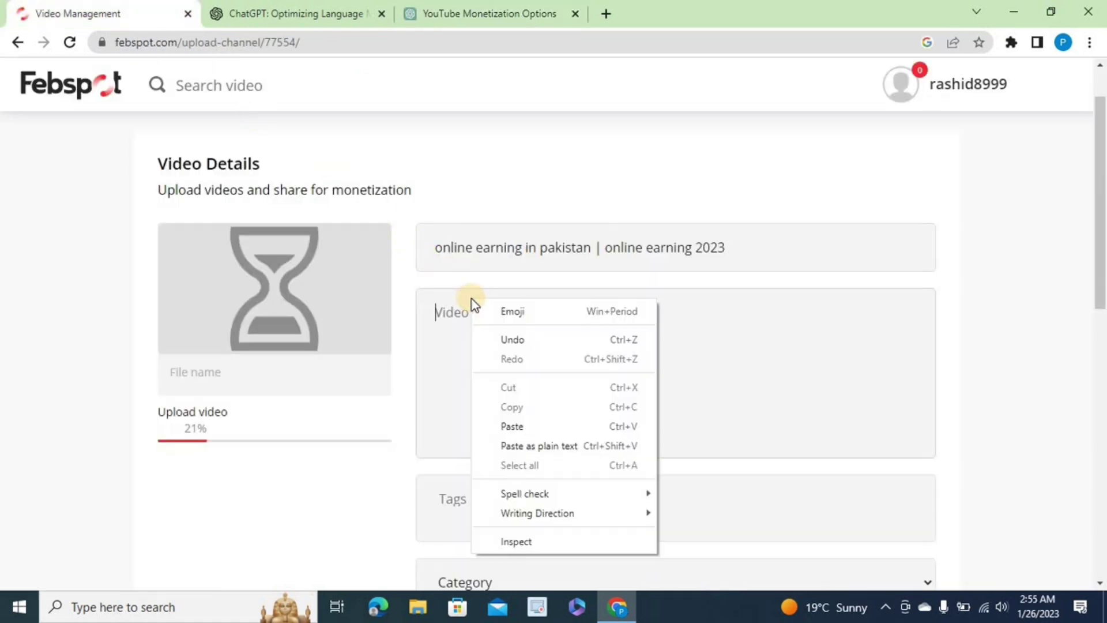
click(517, 423)
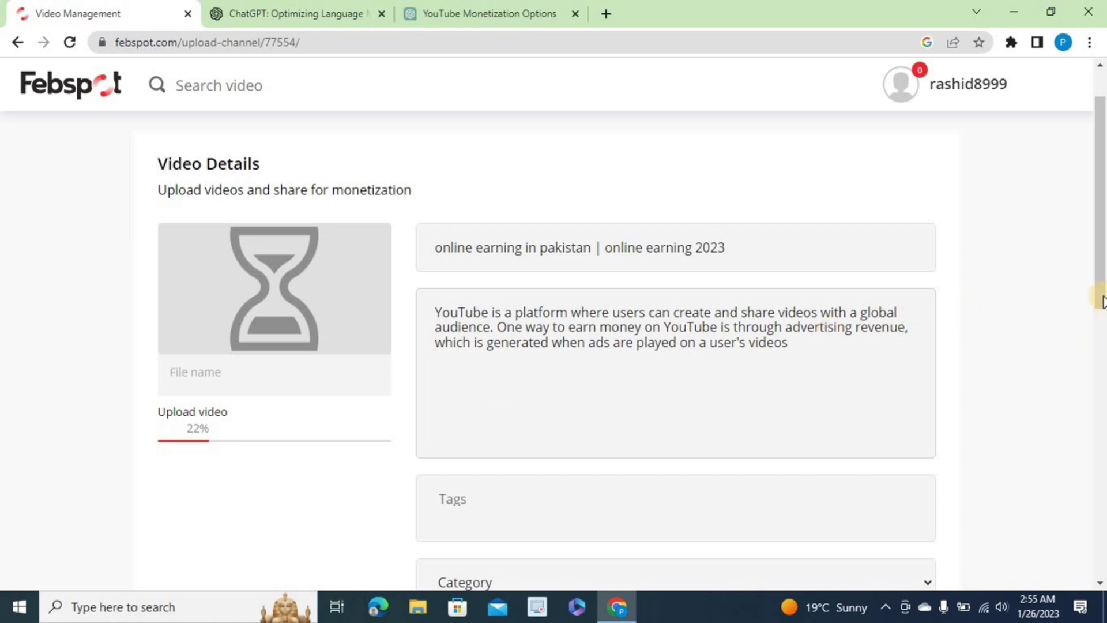
Add the tag "online earning" to the video
drag(1100, 306, 1102, 380)
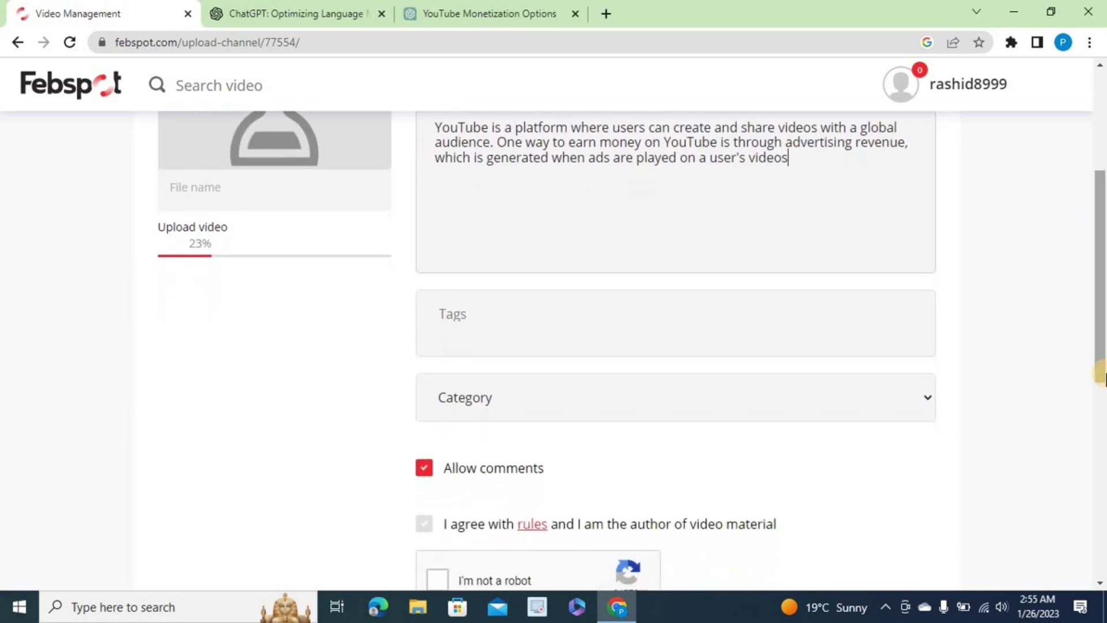
click(530, 332)
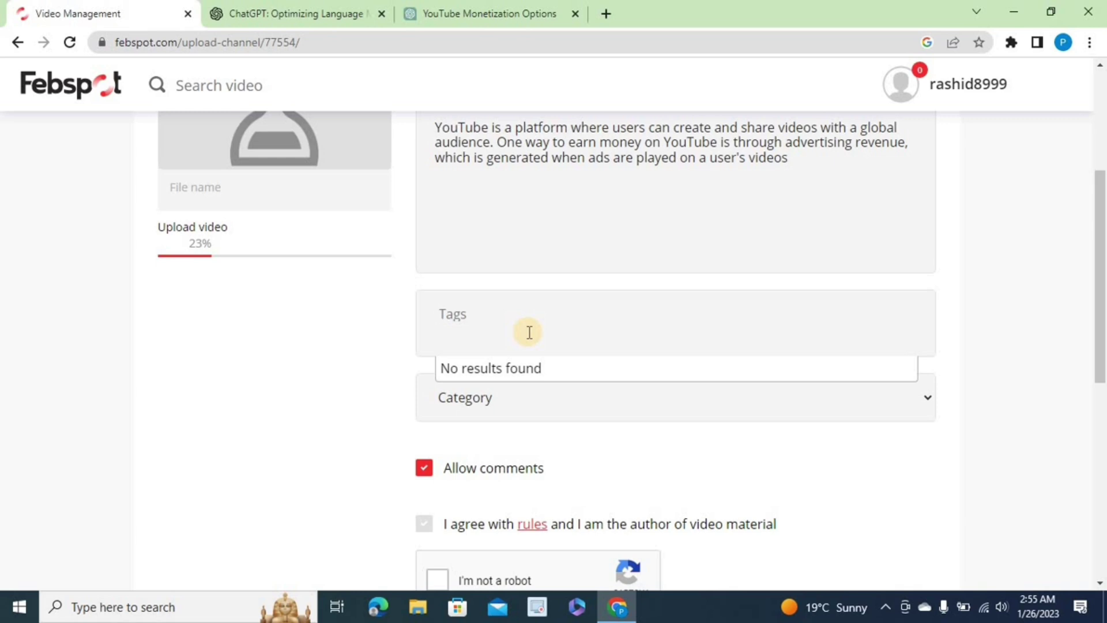
text(on)
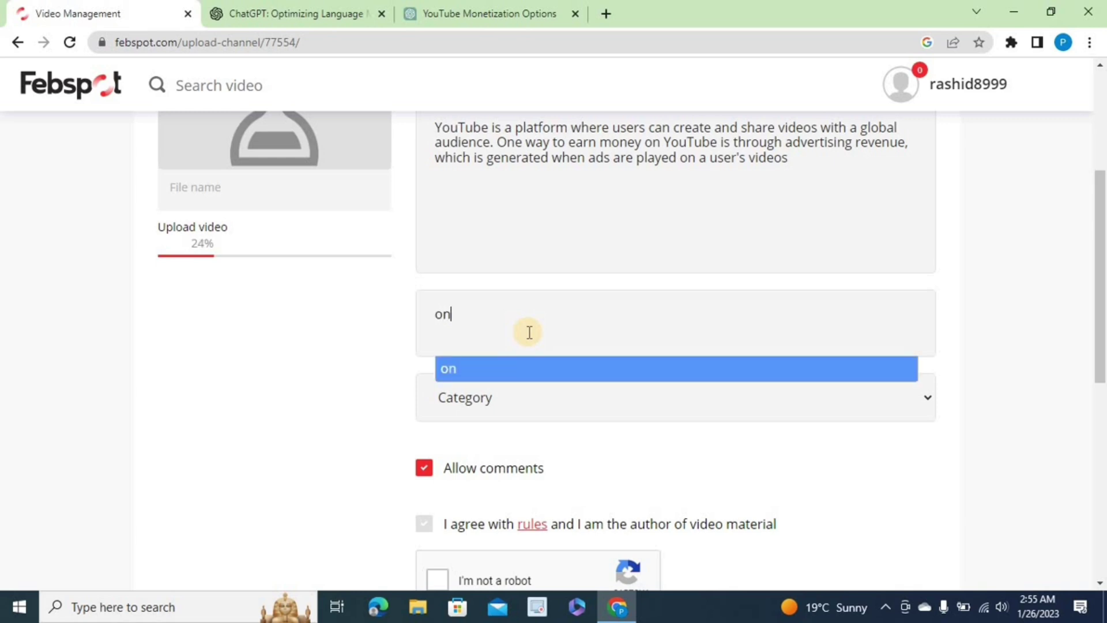
key(BackSpace)
key(BackSpace)
text(online earning)
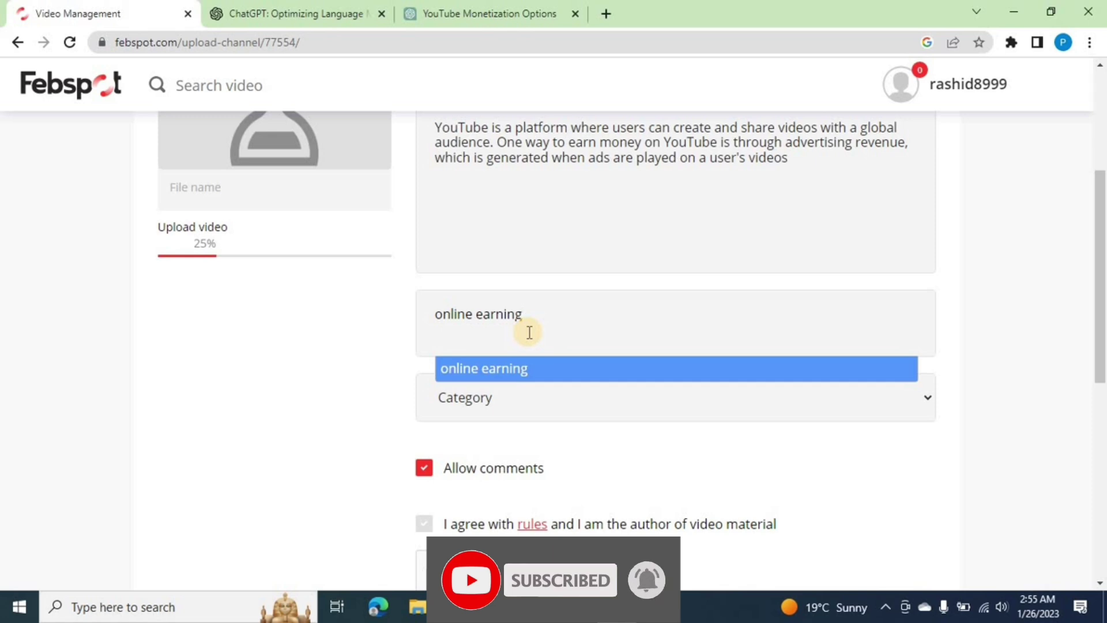
key(Return)
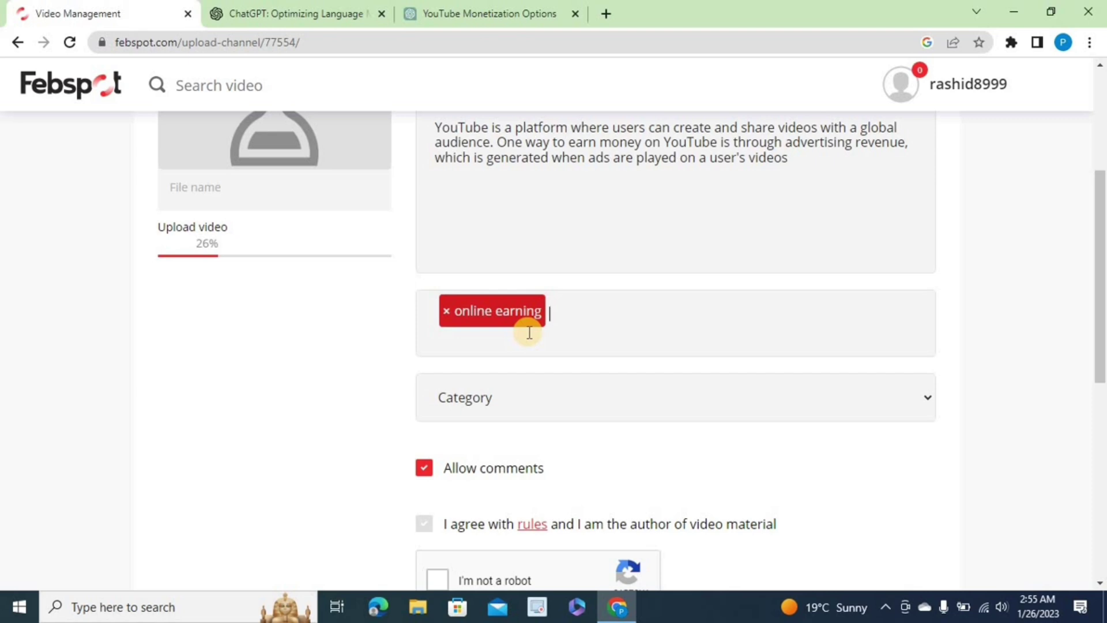
Add the tags "pakistani pathan" and "make money online" to the video
text(pakistani pathan)
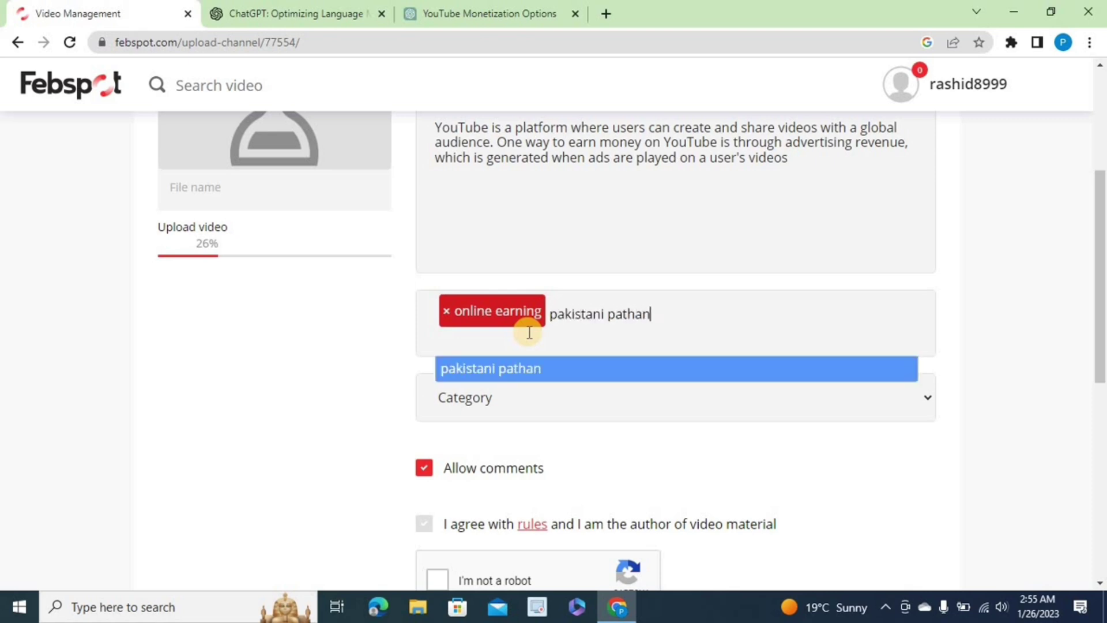
key(Return)
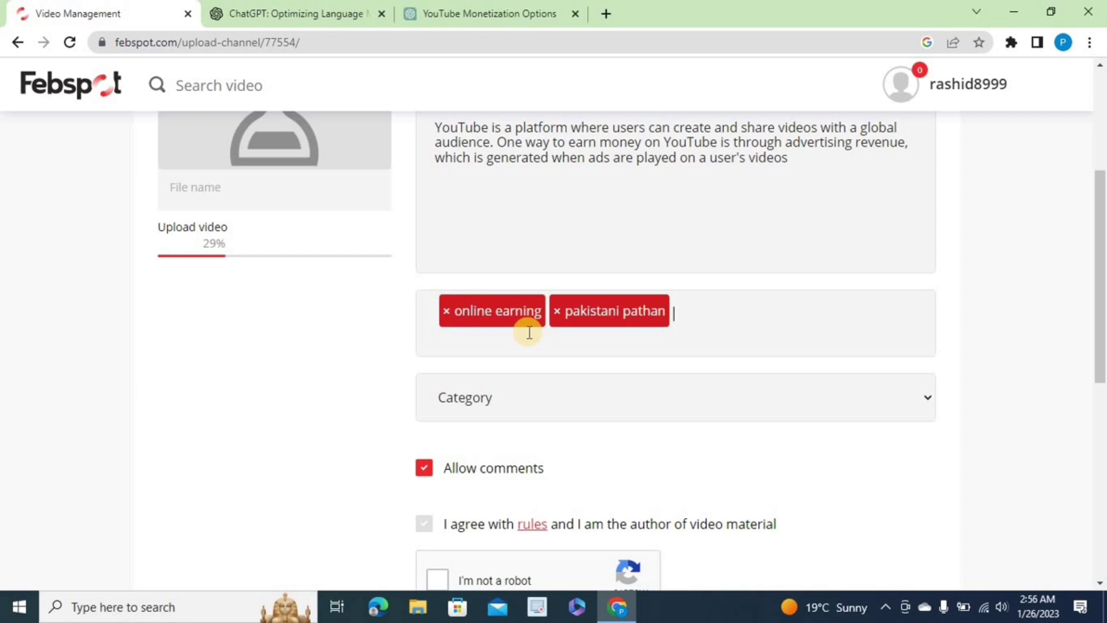
text(ma)
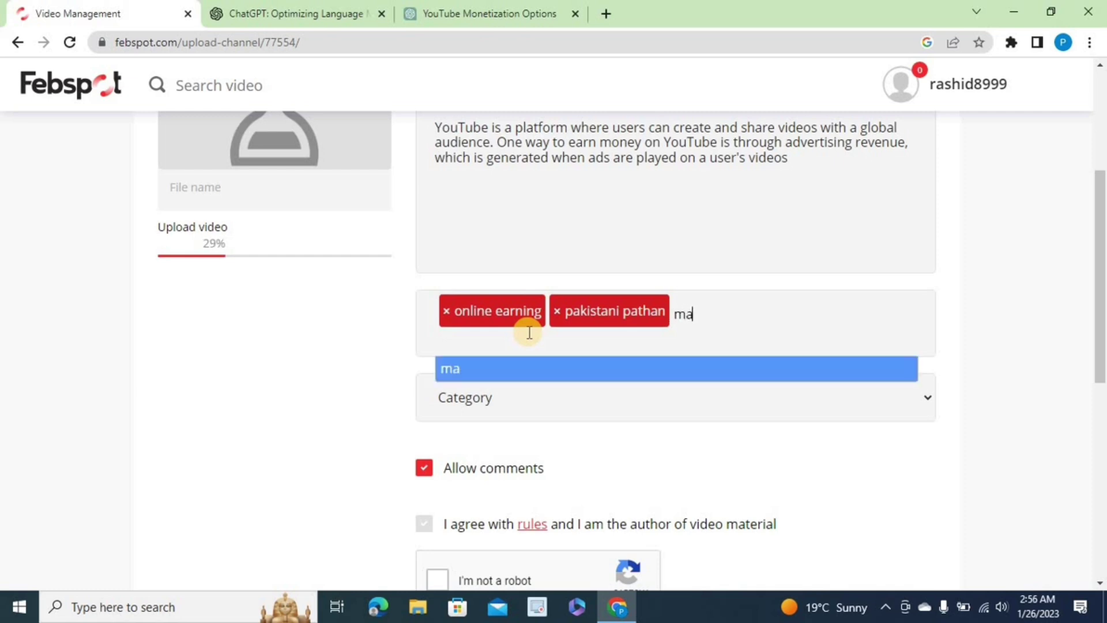
text(ke money onlib)
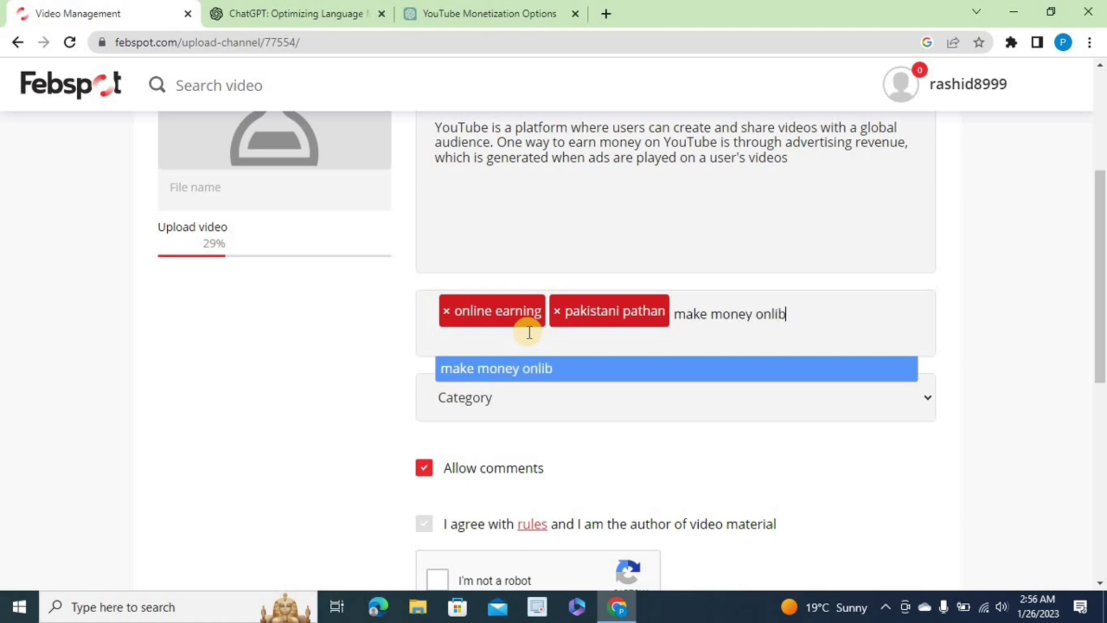
key(BackSpace)
text(ne)
key(Return)
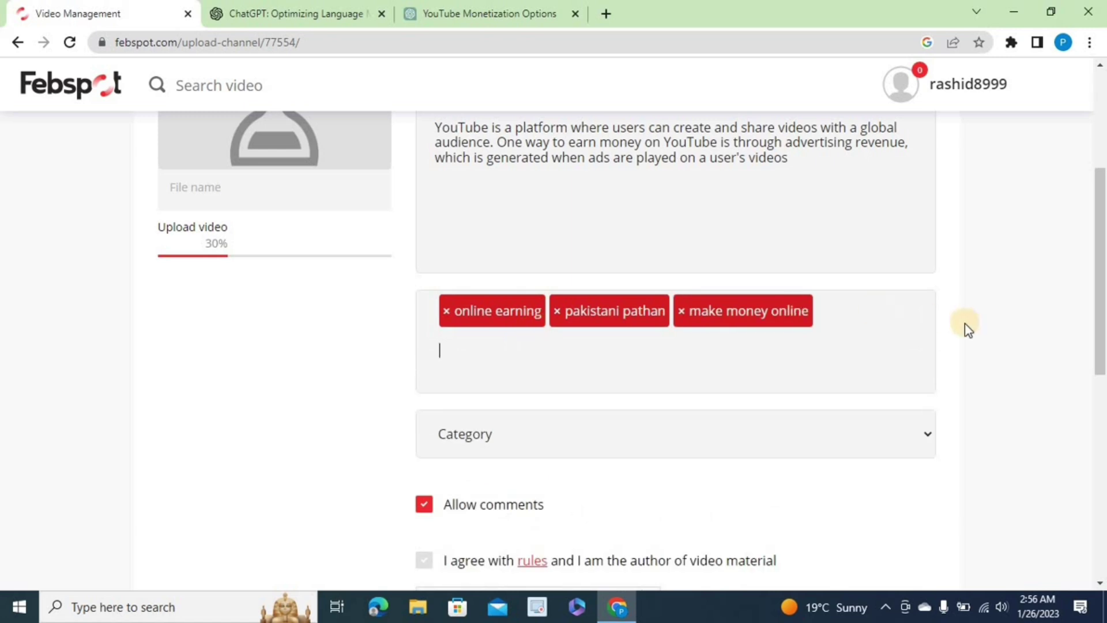
Set the video's category to Education
click(926, 426)
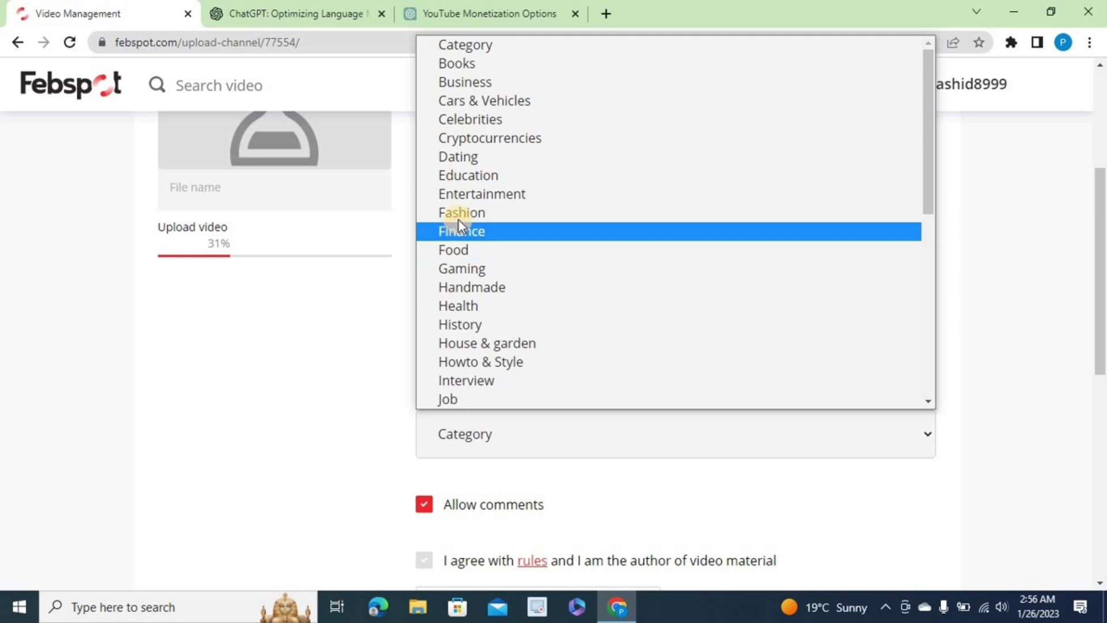
click(460, 176)
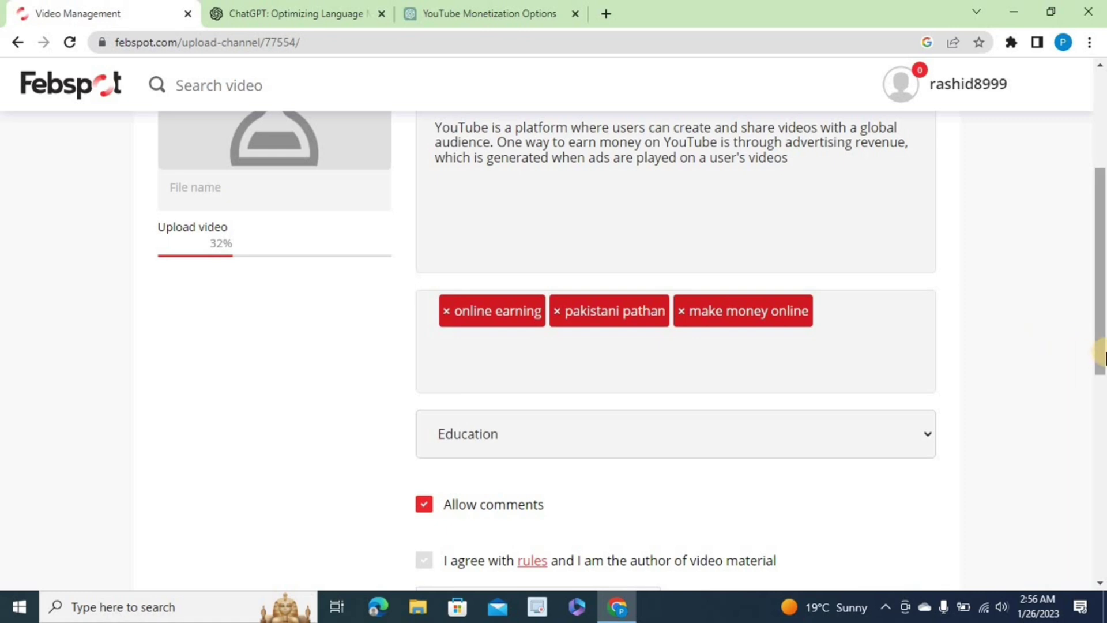
Accept the rules and video authorship statement, and complete the "I'm not a robot" check
drag(1102, 358, 1102, 407)
right_click(1102, 407)
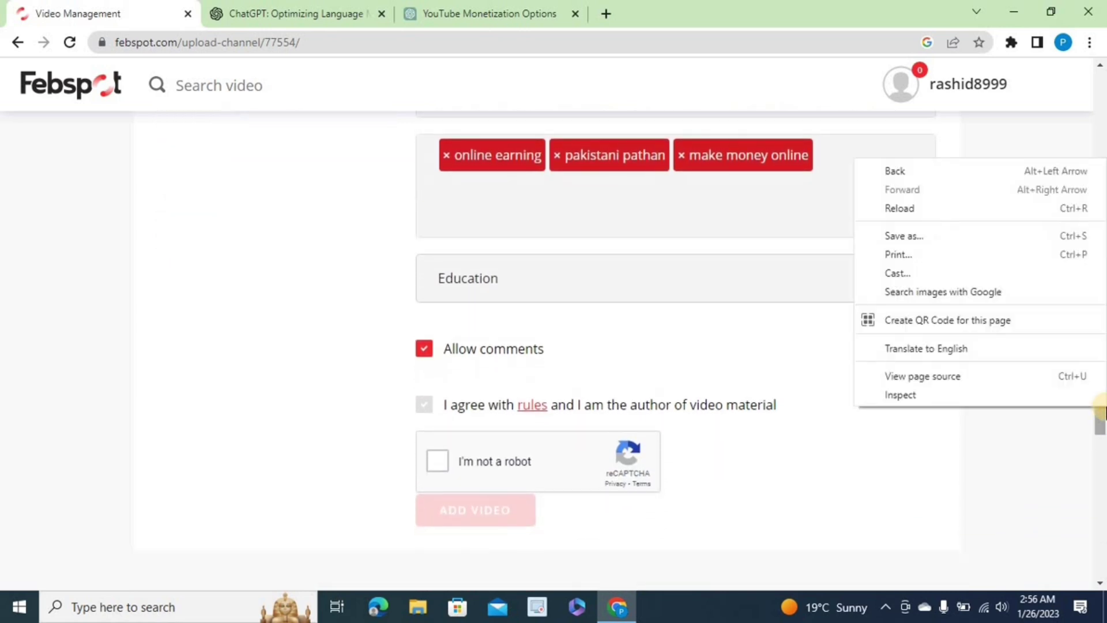
click(1098, 425)
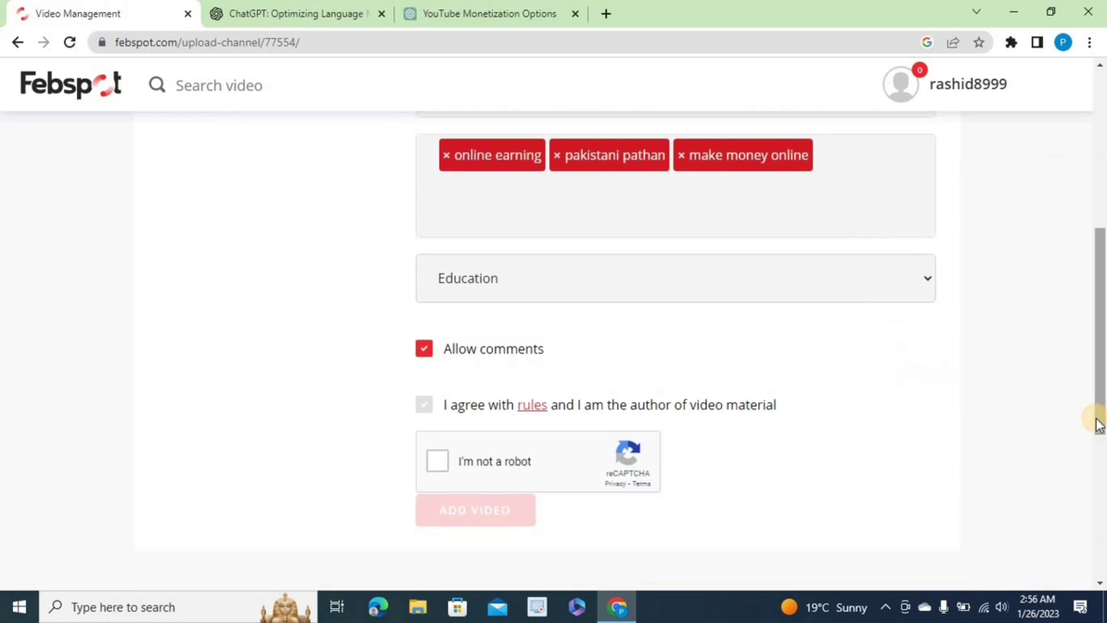
click(424, 405)
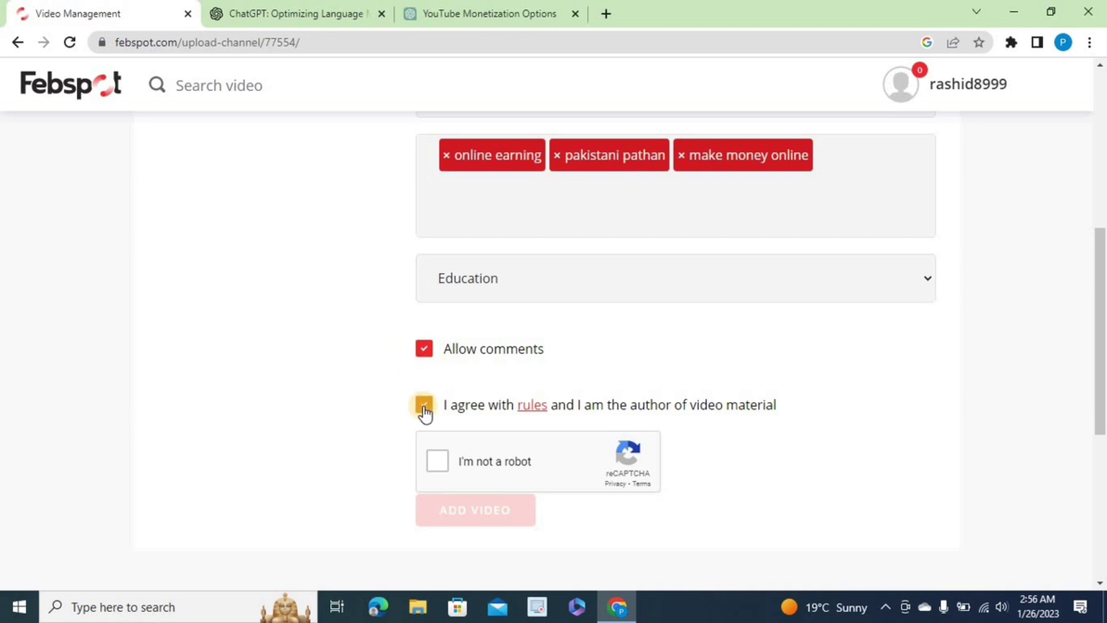
click(436, 461)
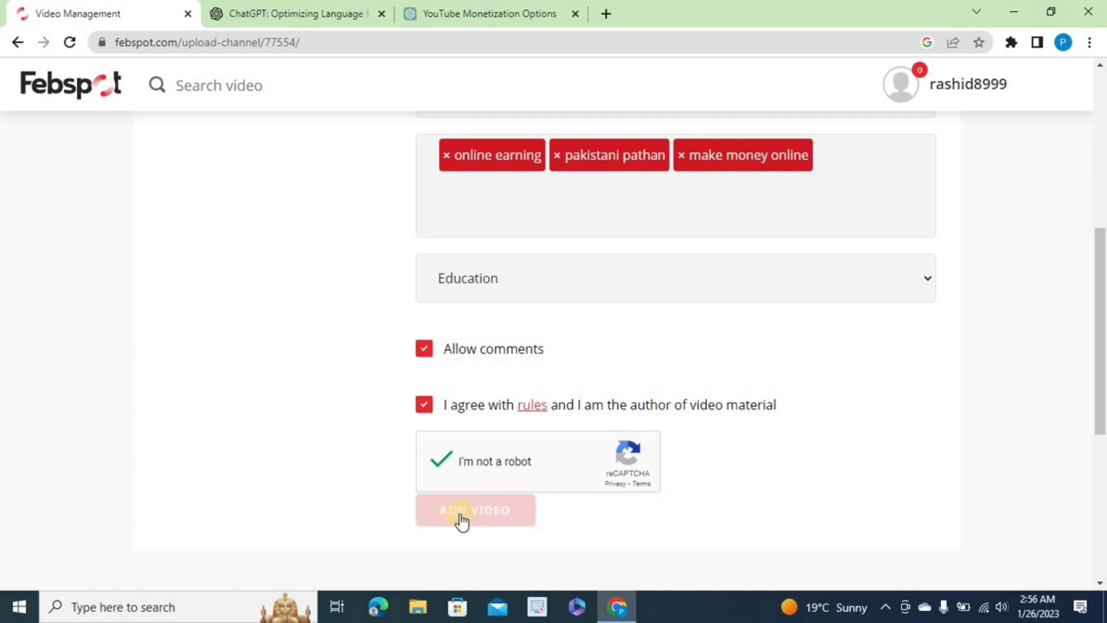
Leave the video upload form for the profile dashboard and open the Referrals section
click(1100, 138)
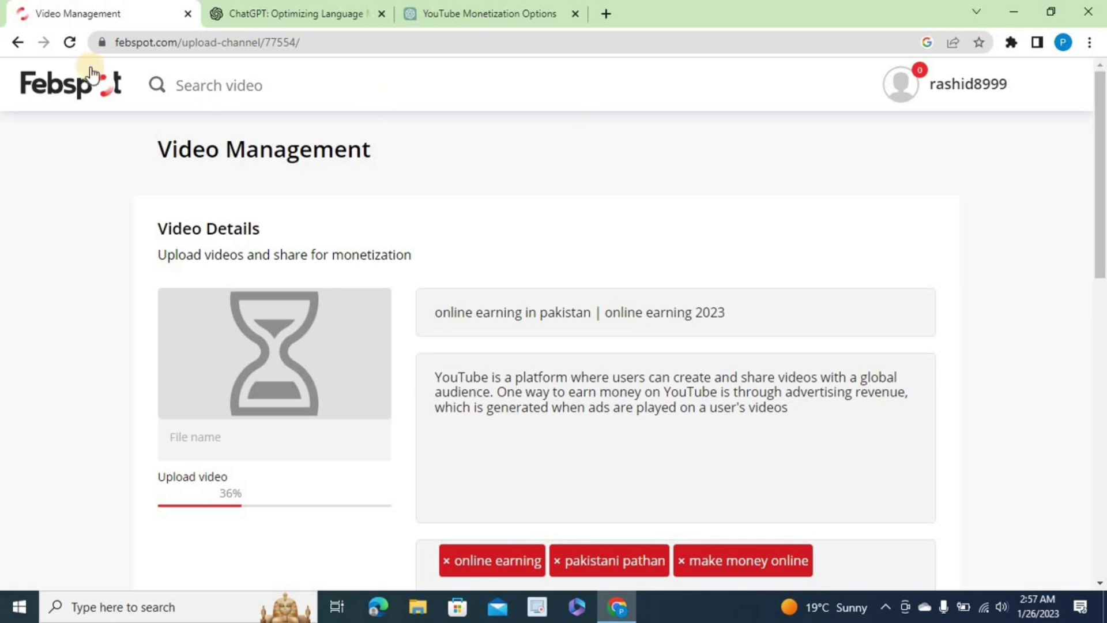
click(16, 43)
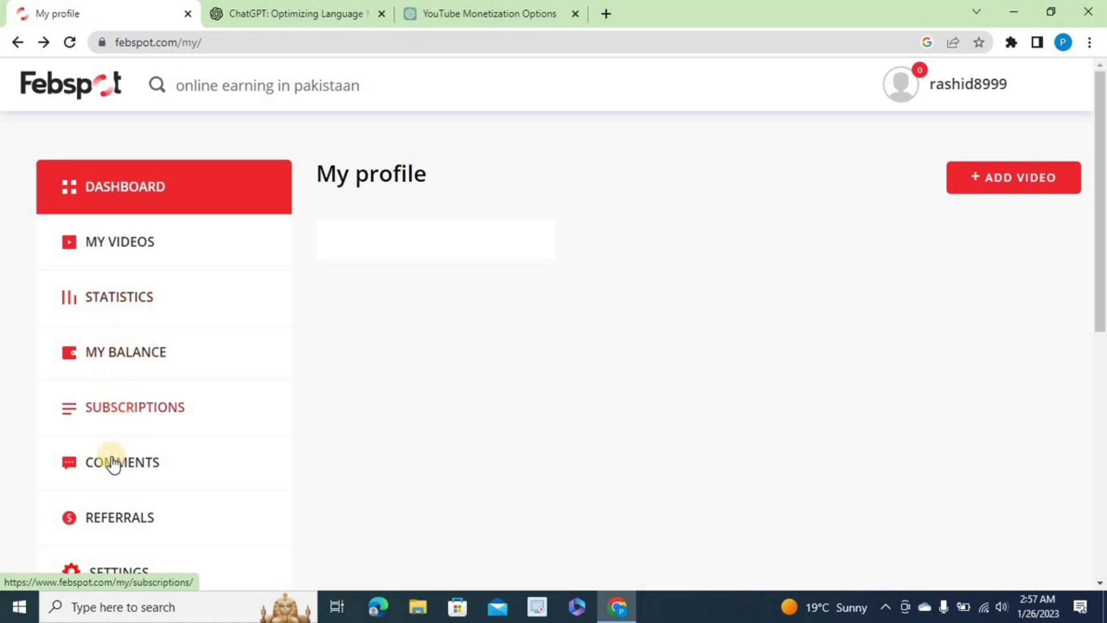
click(104, 529)
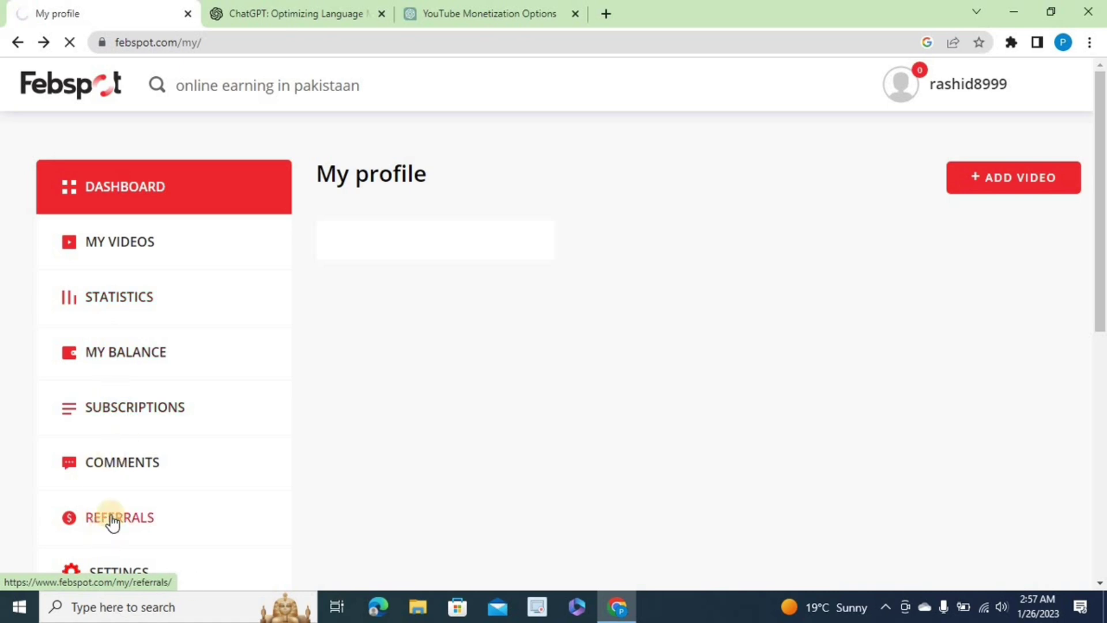